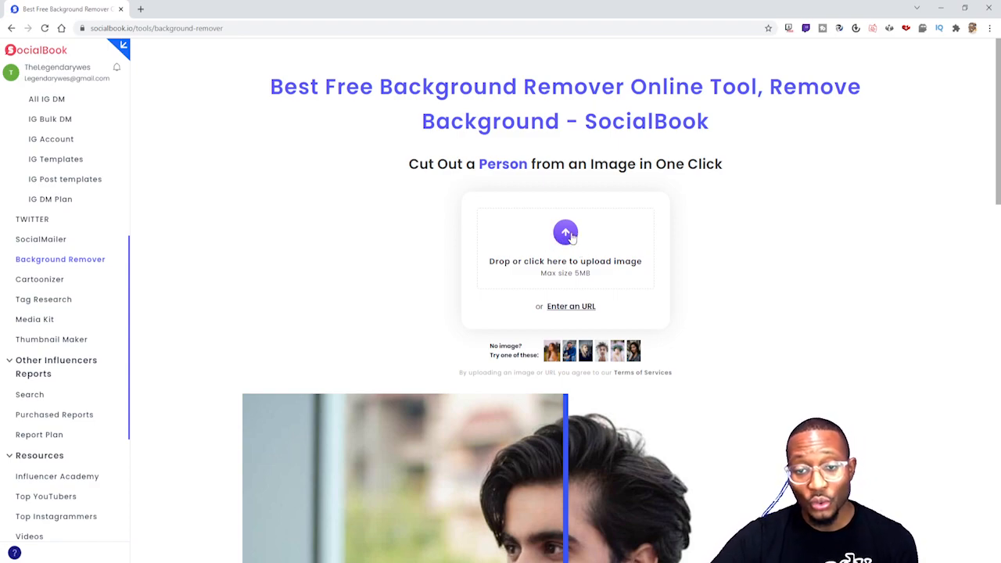
Add the photo of the seated man in sunglasses and a denim jacket to the background remover.
{"action": "left_click", "coordinate": [567, 235]}
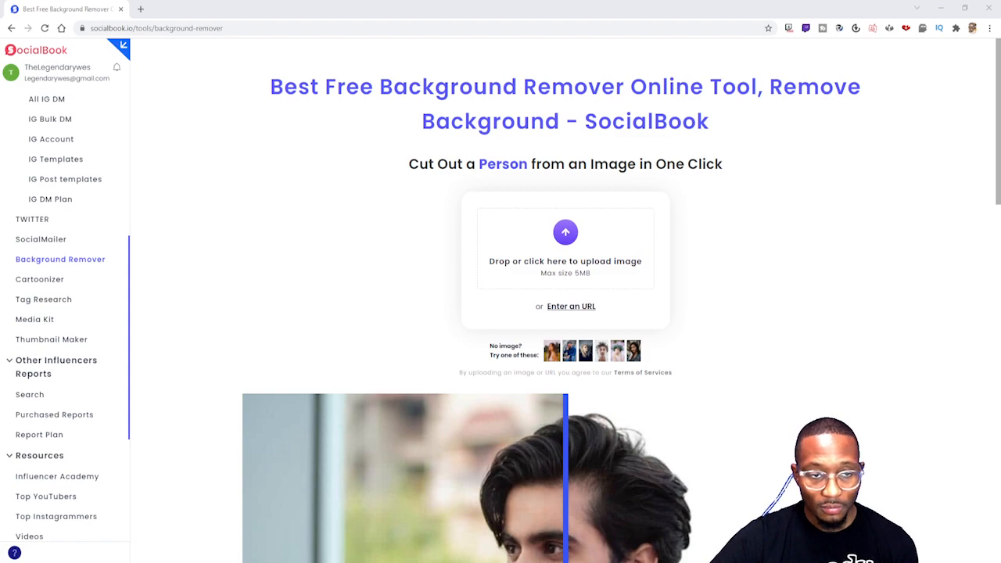
{"action": "double_click", "coordinate": [473, 280]}
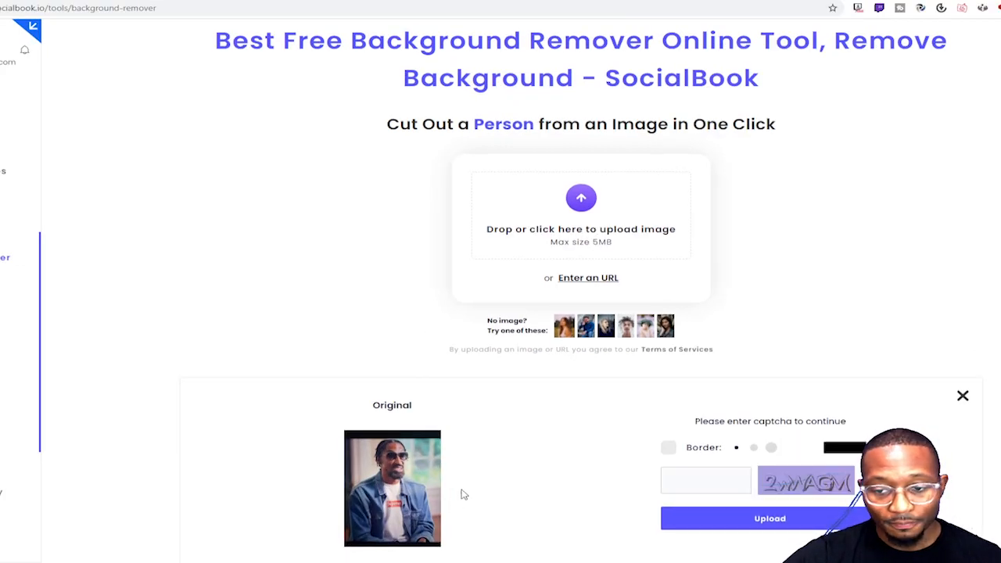
{"action": "scroll", "coordinate": [563, 398], "scroll_direction": "down", "scroll_amount": 1}
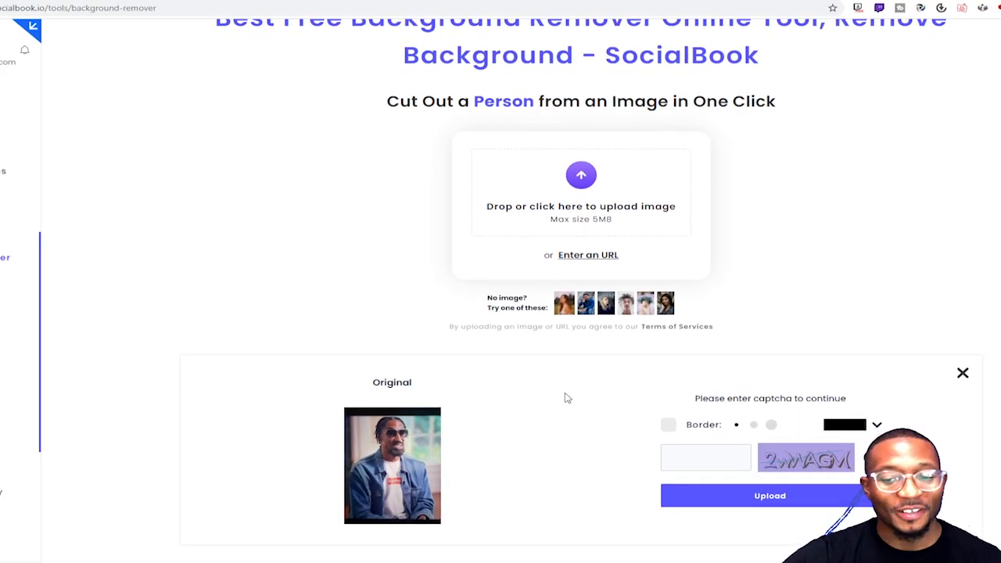
{"action": "left_click", "coordinate": [744, 462]}
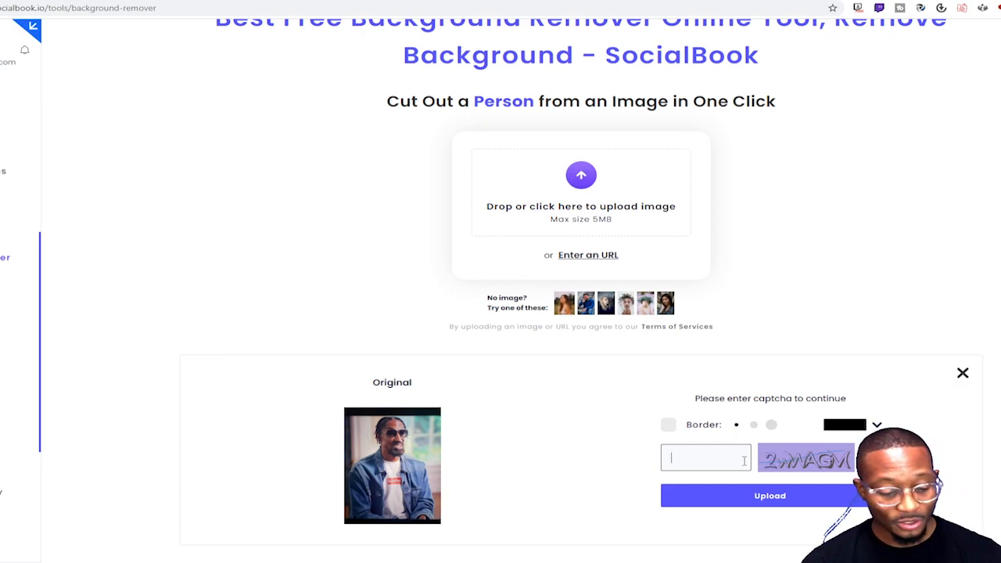
{"action": "left_click", "coordinate": [769, 424]}
{"action": "left_click", "coordinate": [737, 426]}
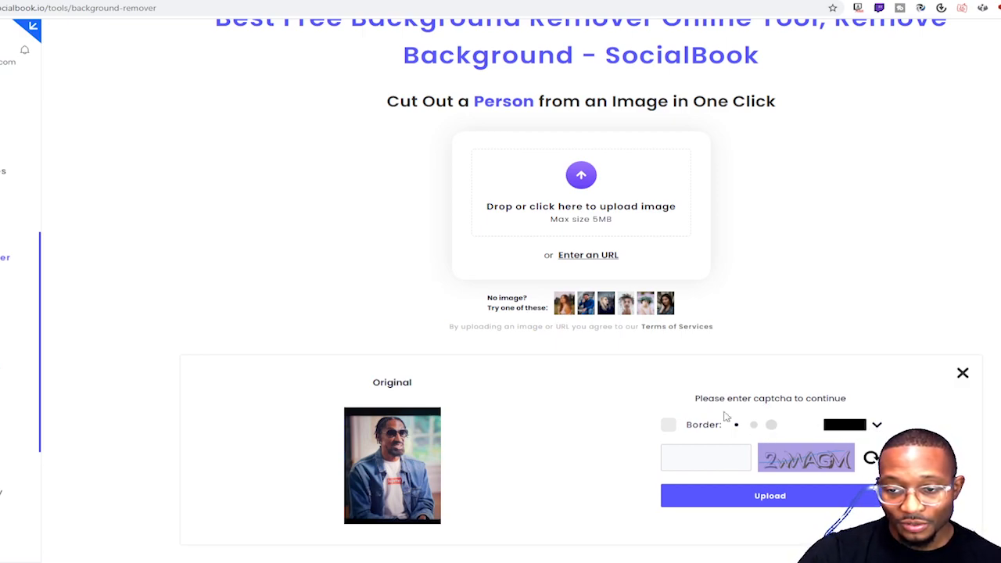
{"action": "left_click", "coordinate": [708, 455]}
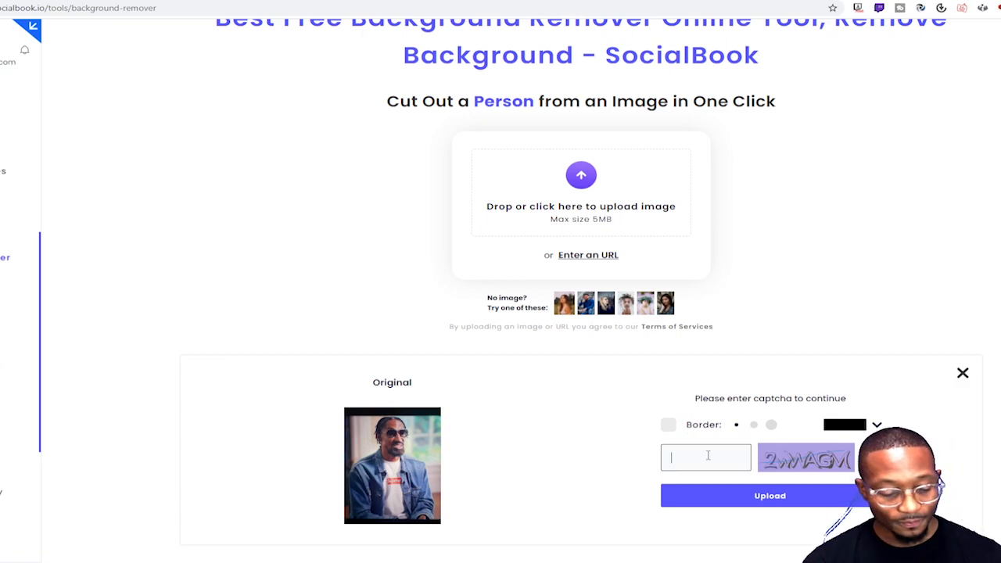
{"action": "type", "text": "2"}
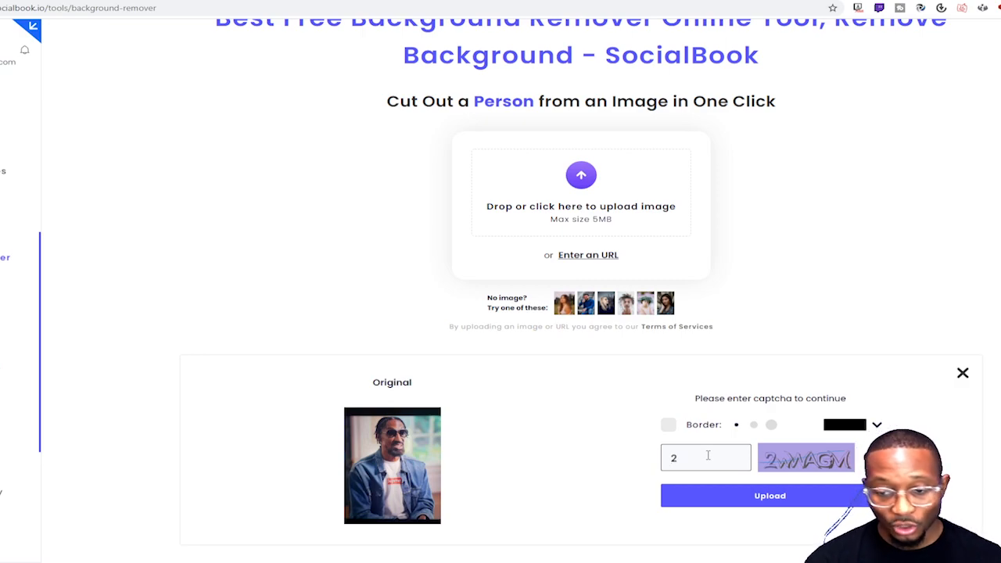
{"action": "type", "text": "w"}
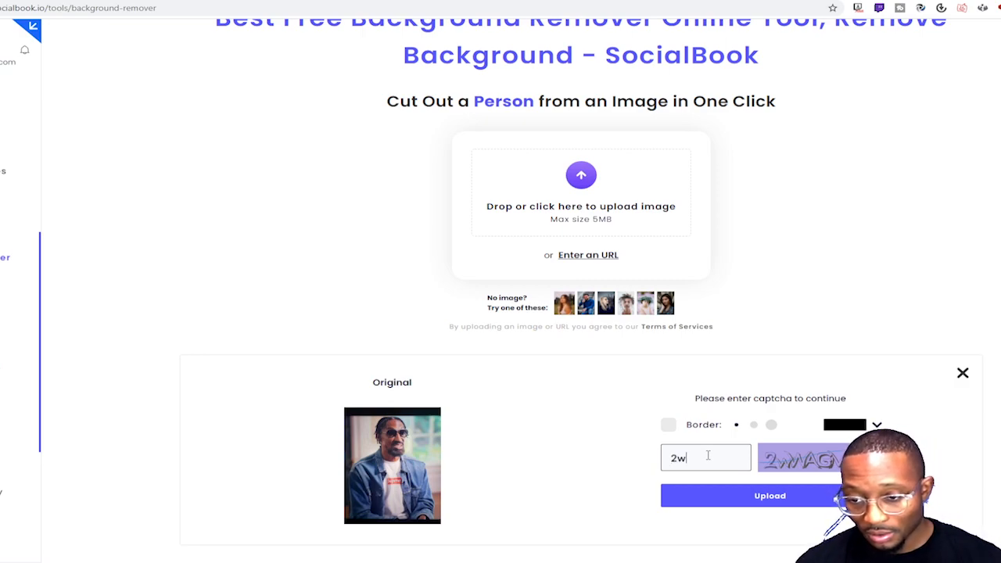
{"action": "type", "text": "W"}
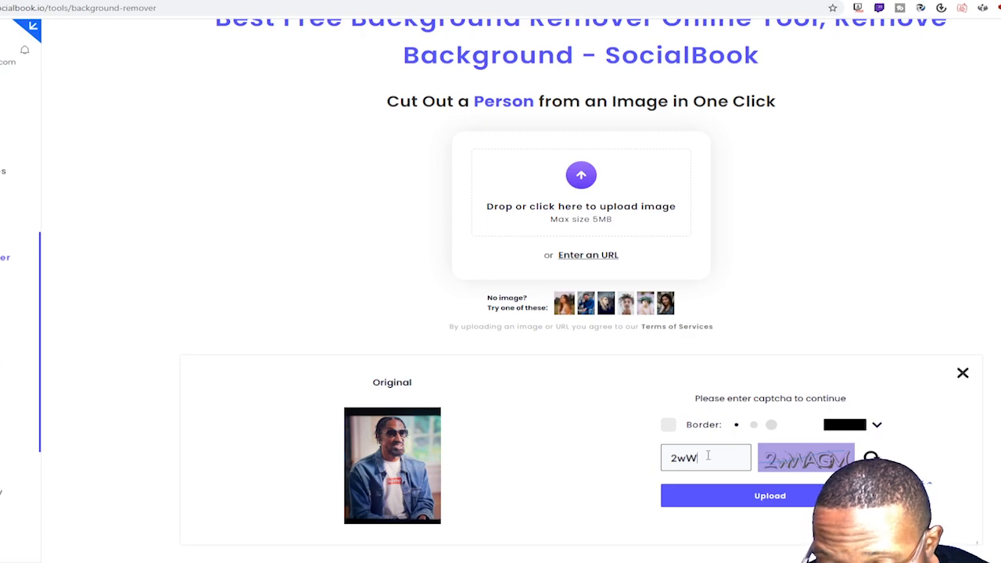
{"action": "type", "text": "AGM"}
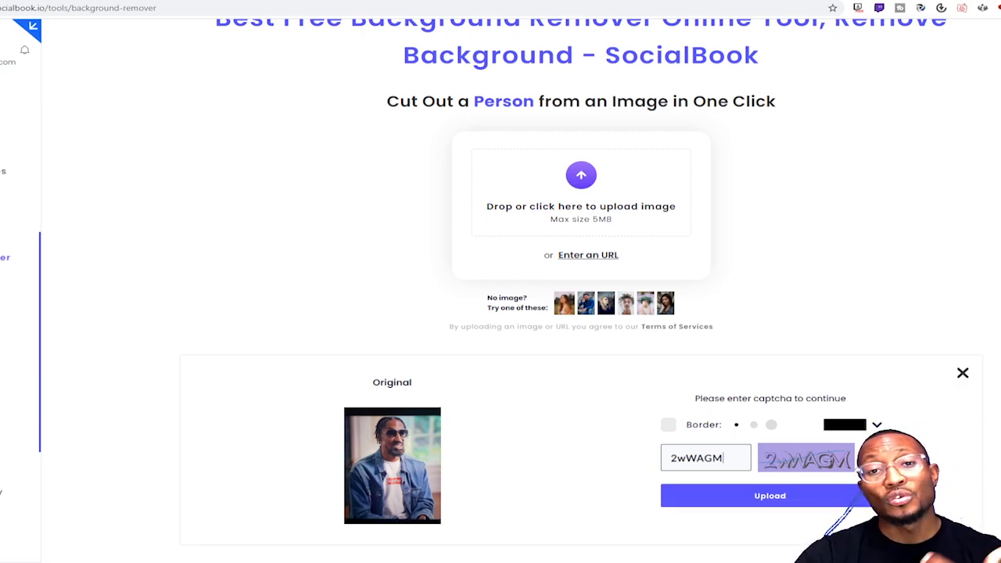
{"action": "left_click_drag", "start_coordinate": [735, 458], "coordinate": [663, 459]}
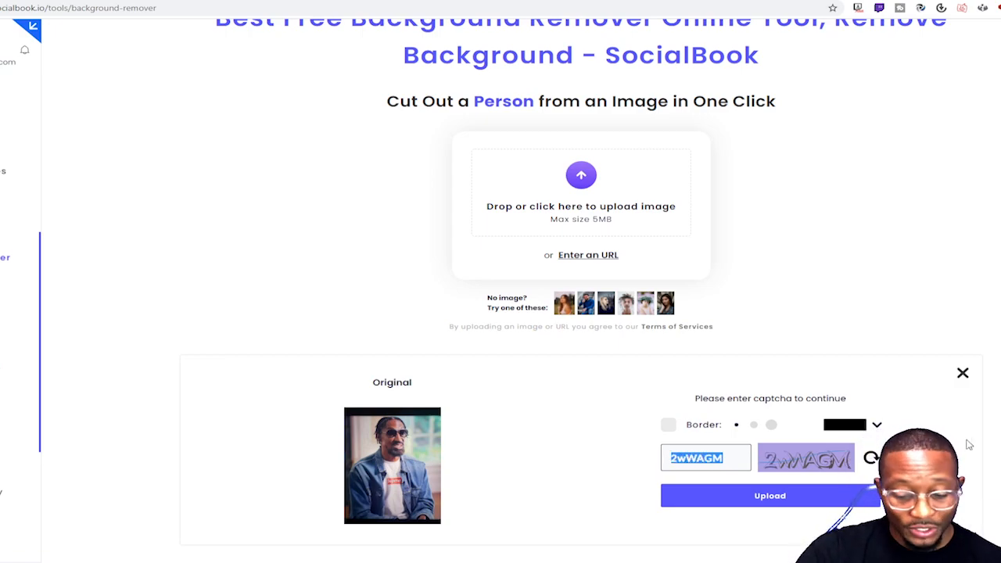
{"action": "key", "text": "BackSpace"}
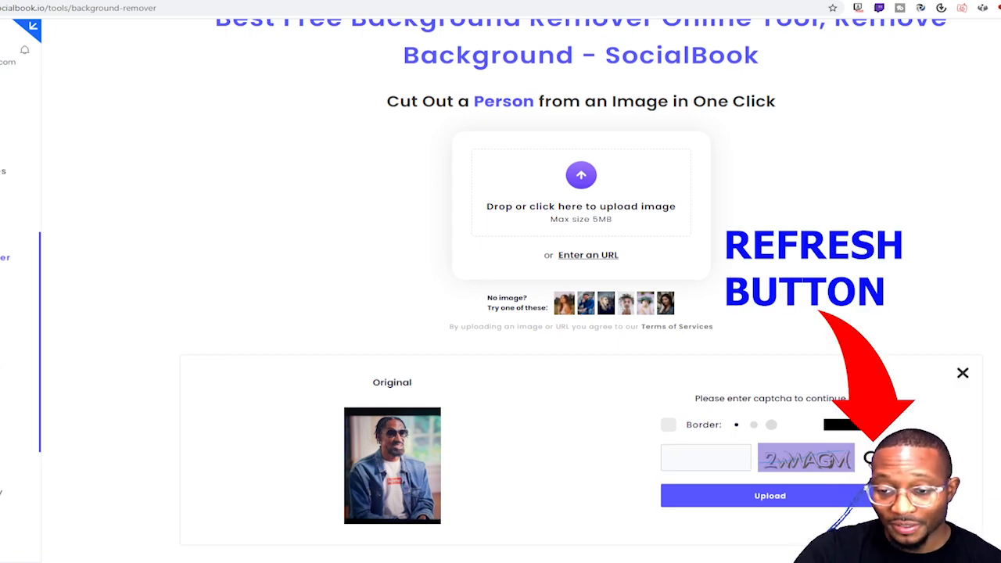
Refresh the captcha to get a more readable code.
{"action": "left_click", "coordinate": [870, 458]}
{"action": "left_click", "coordinate": [870, 458]}
{"action": "left_click", "coordinate": [869, 459]}
Enter the captcha code and submit the photo for background removal.
{"action": "left_click", "coordinate": [701, 450]}
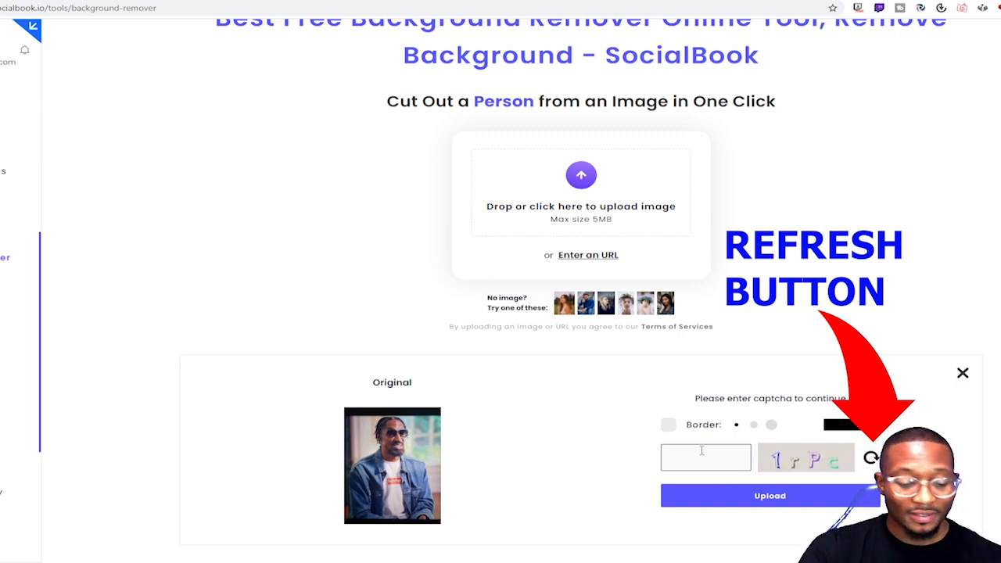
{"action": "type", "text": "1"}
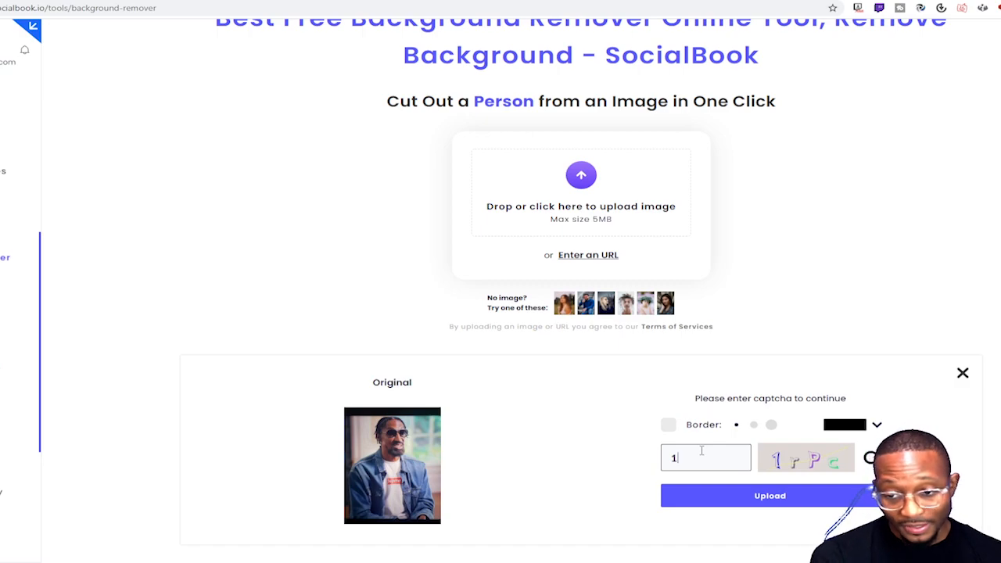
{"action": "type", "text": "R"}
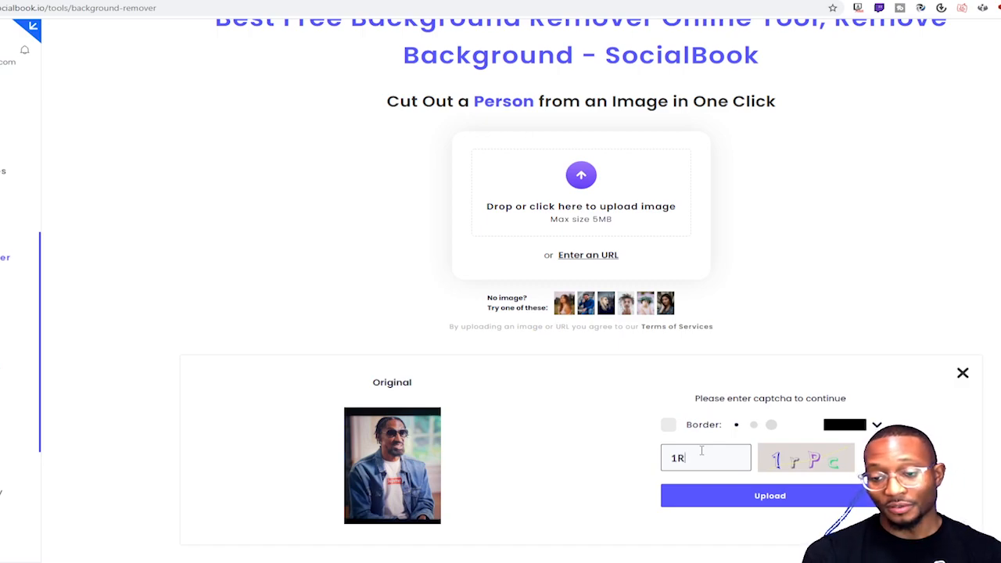
{"action": "type", "text": "PC"}
{"action": "key", "text": "BackSpace"}
{"action": "key", "text": "BackSpace"}
{"action": "key", "text": "BackSpace"}
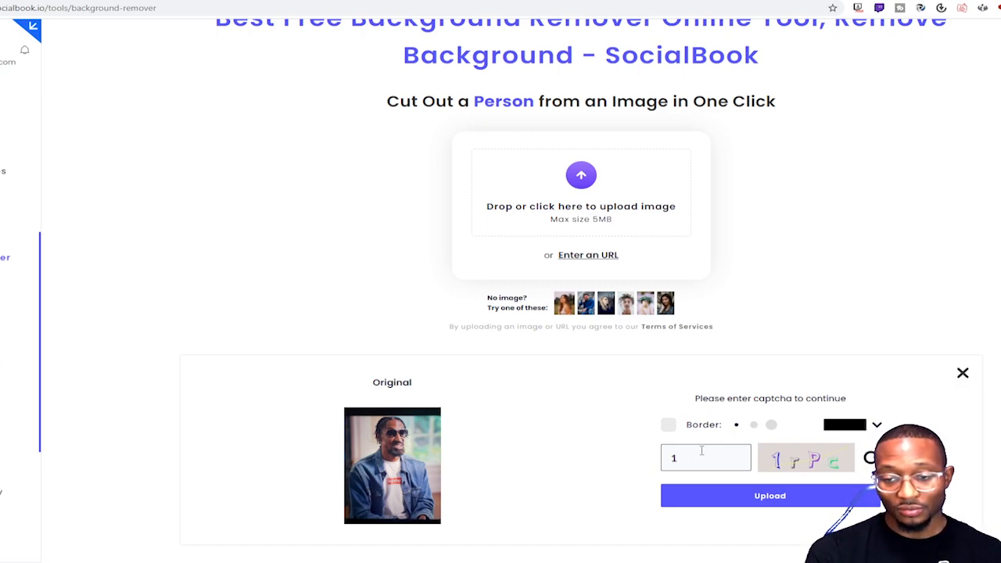
{"action": "type", "text": "rpc"}
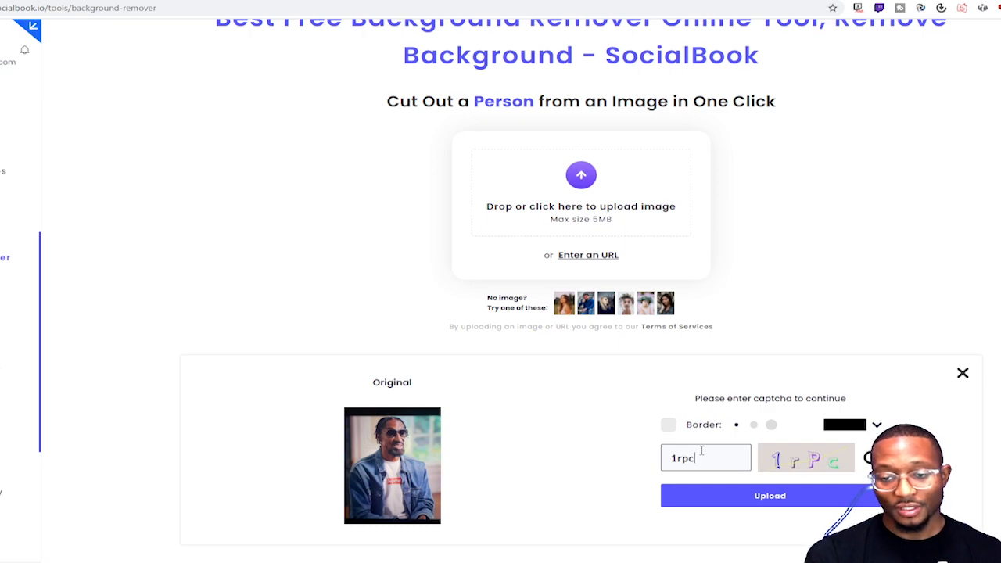
{"action": "left_click", "coordinate": [702, 494]}
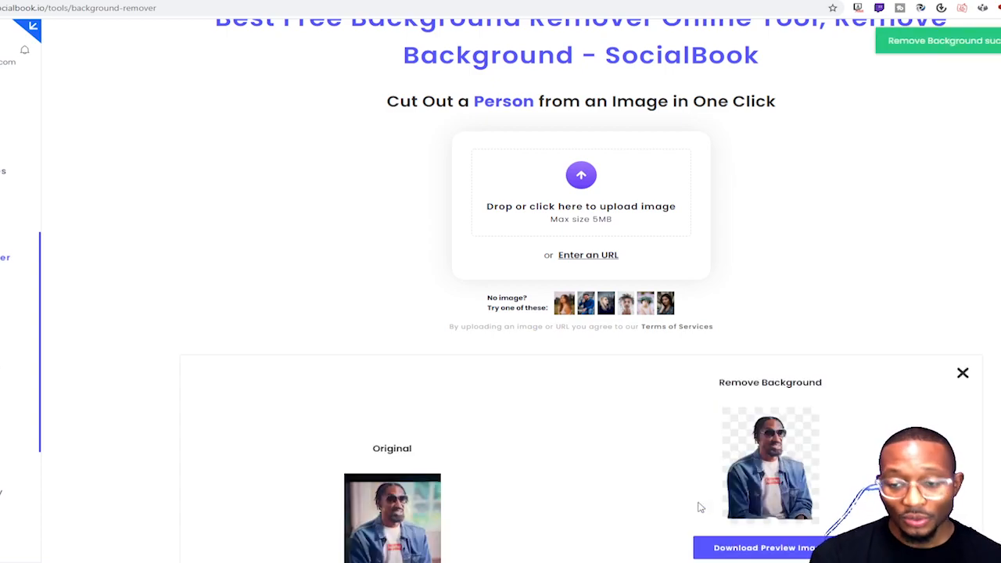
Open the cutout with the removed background for editing.
{"action": "scroll", "coordinate": [913, 340], "scroll_direction": "down", "scroll_amount": 2}
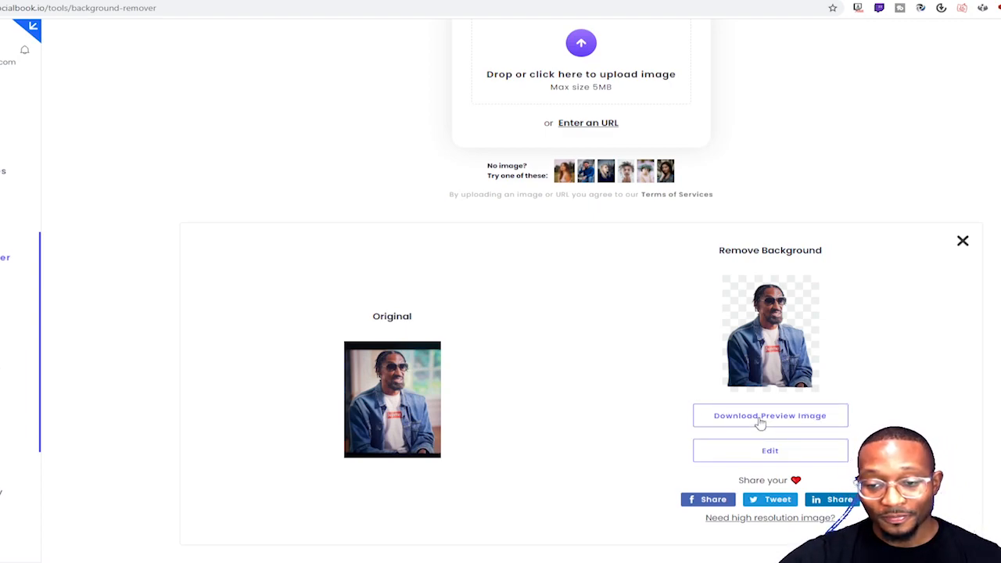
{"action": "left_click", "coordinate": [765, 452]}
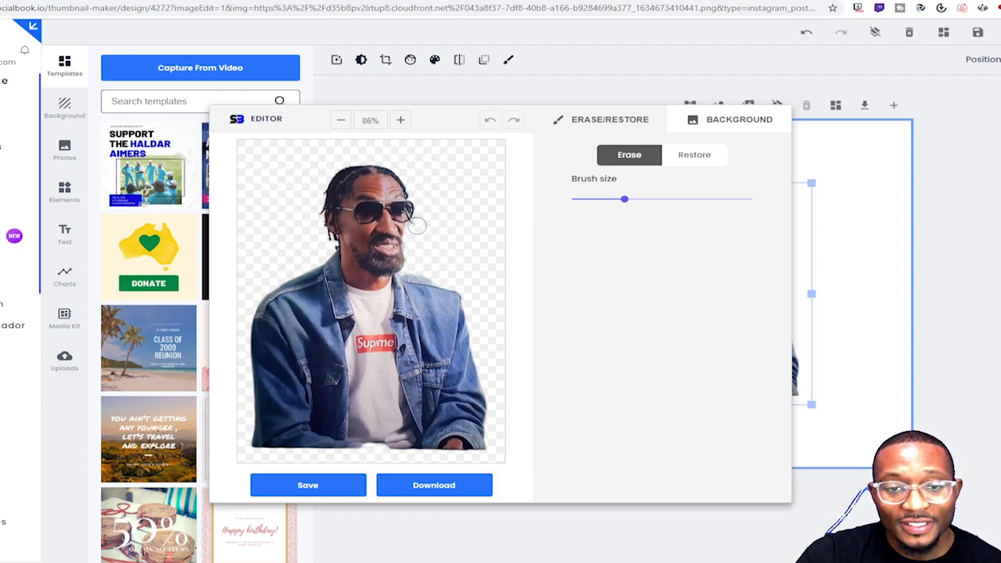
Try erasing a spot beside the man's face with a smaller brush, and undo the stroke.
{"action": "left_click", "coordinate": [401, 121]}
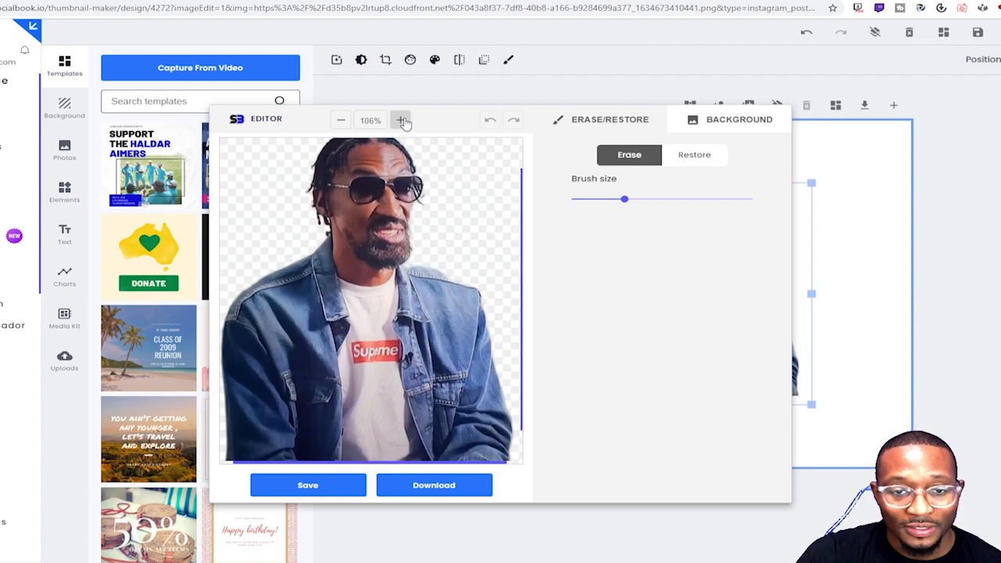
{"action": "left_click", "coordinate": [401, 121]}
{"action": "left_click", "coordinate": [401, 121]}
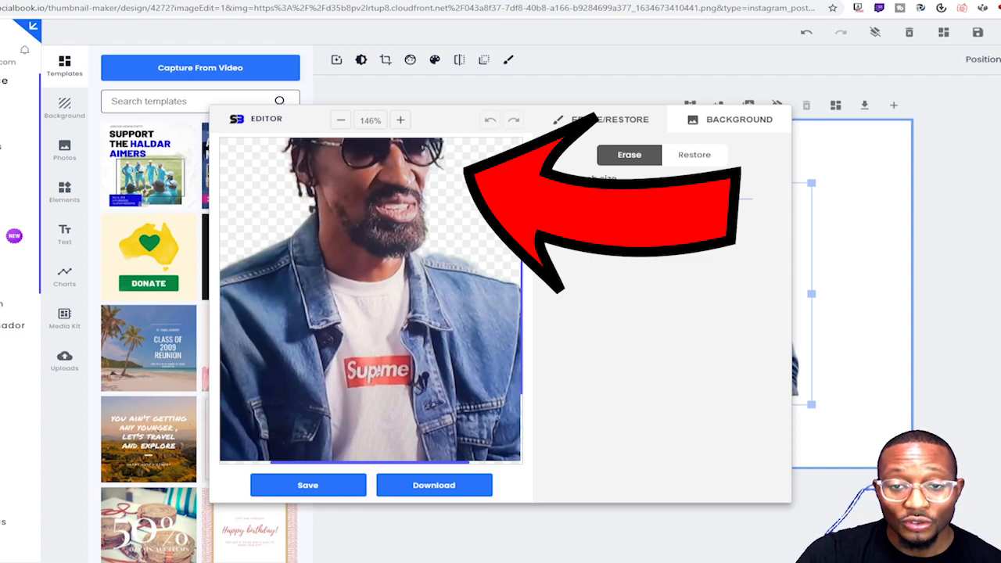
{"action": "left_click_drag", "start_coordinate": [596, 203], "coordinate": [583, 201]}
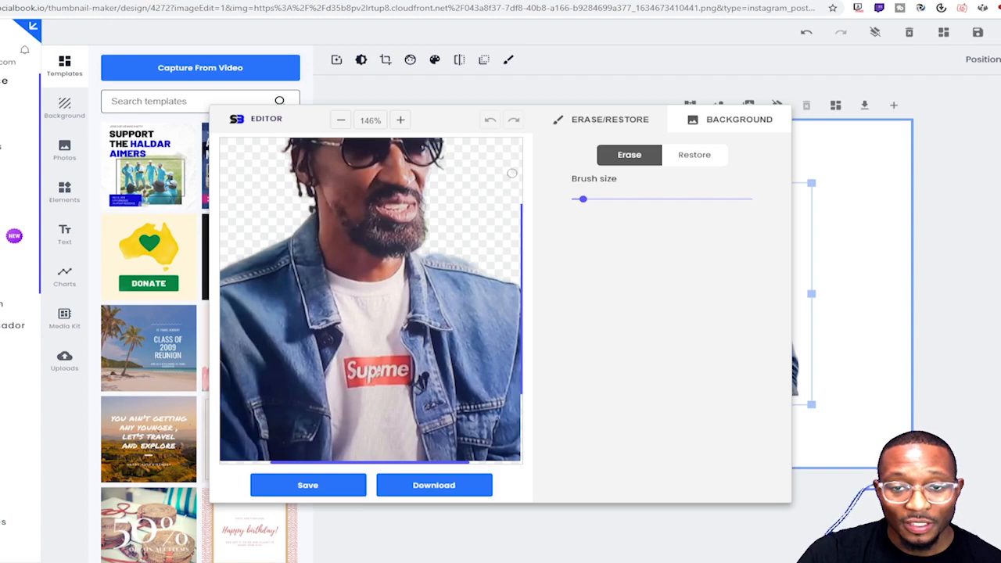
{"action": "left_click", "coordinate": [435, 168]}
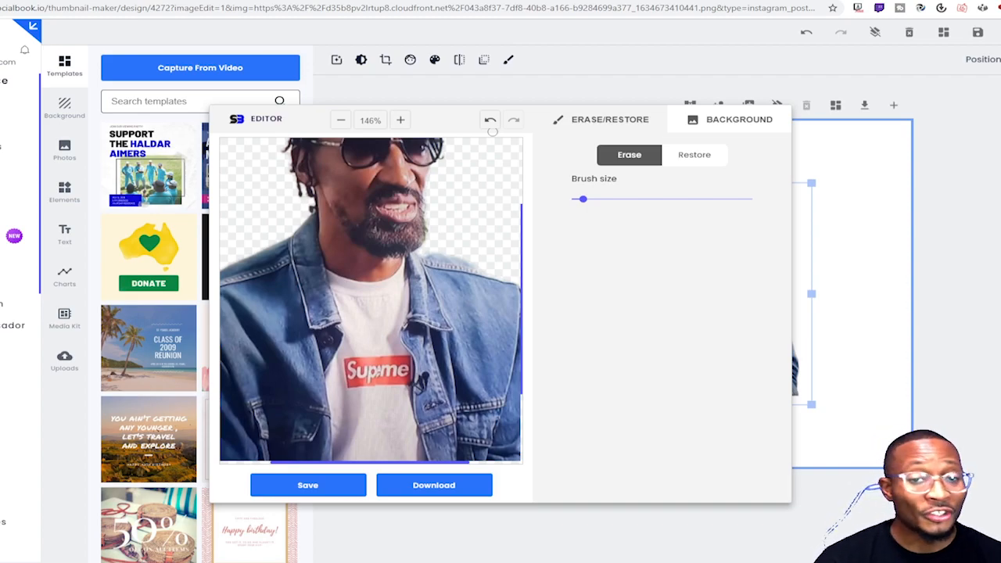
{"action": "left_click", "coordinate": [490, 120]}
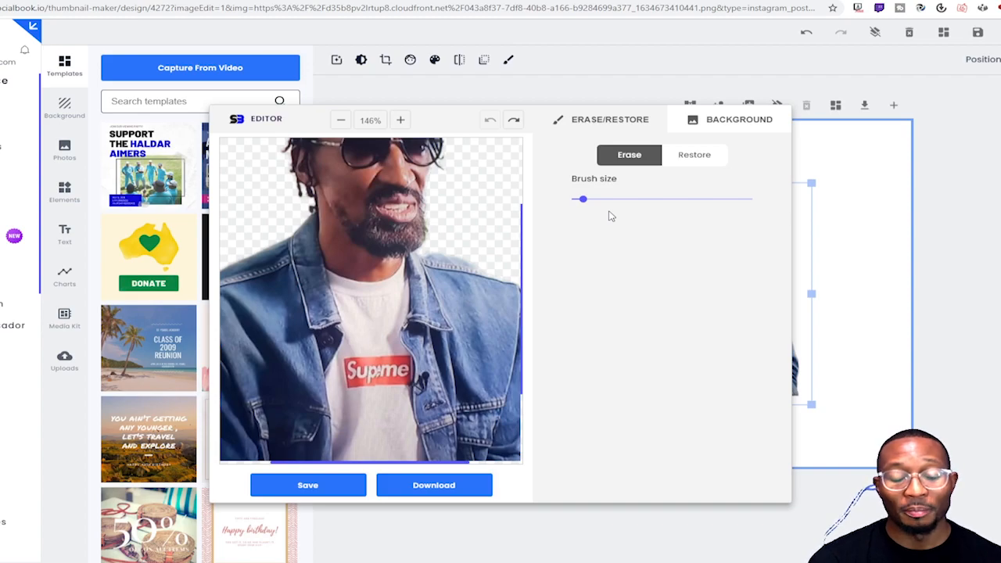
Try restoring a patch of background beside the man's face using a slightly larger Restore brush.
{"action": "left_click", "coordinate": [340, 120]}
{"action": "left_click", "coordinate": [341, 121]}
{"action": "left_click", "coordinate": [341, 120]}
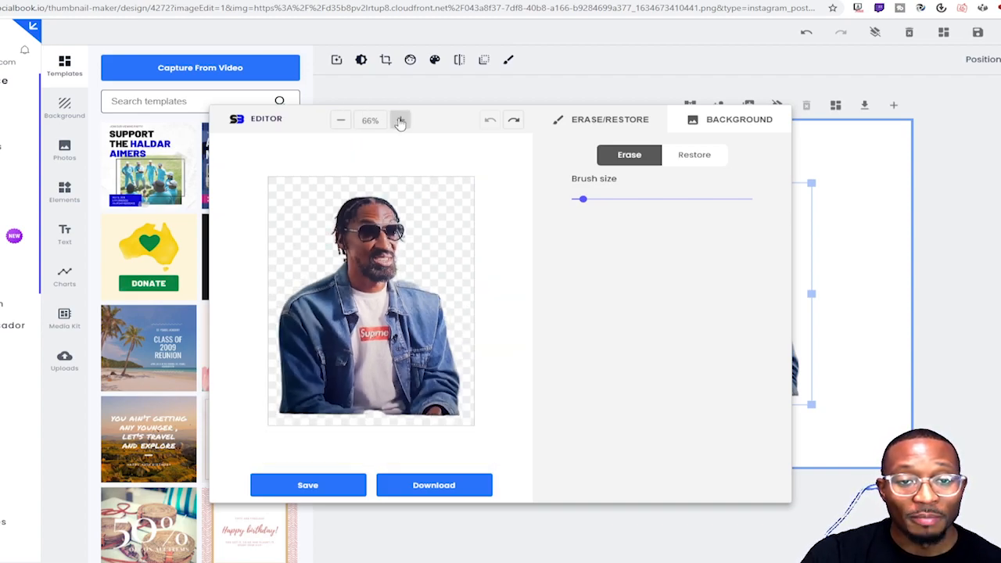
{"action": "left_click", "coordinate": [399, 119]}
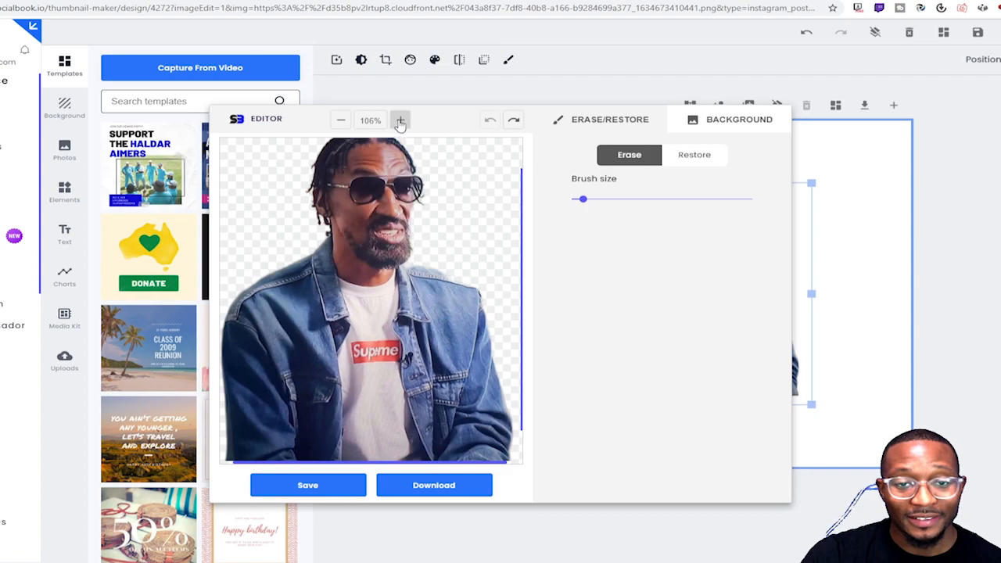
{"action": "left_click", "coordinate": [704, 159]}
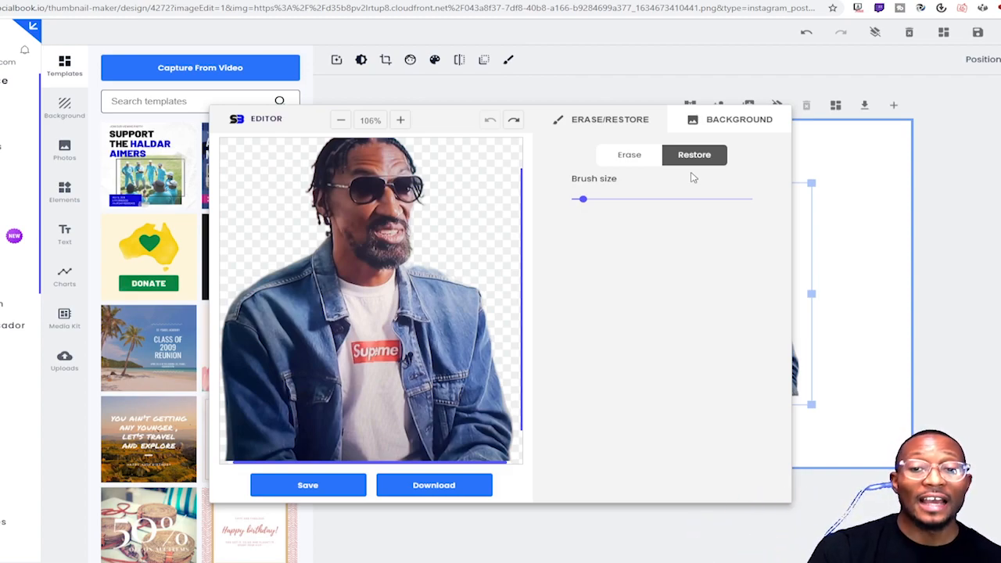
{"action": "left_click_drag", "start_coordinate": [582, 199], "coordinate": [605, 202]}
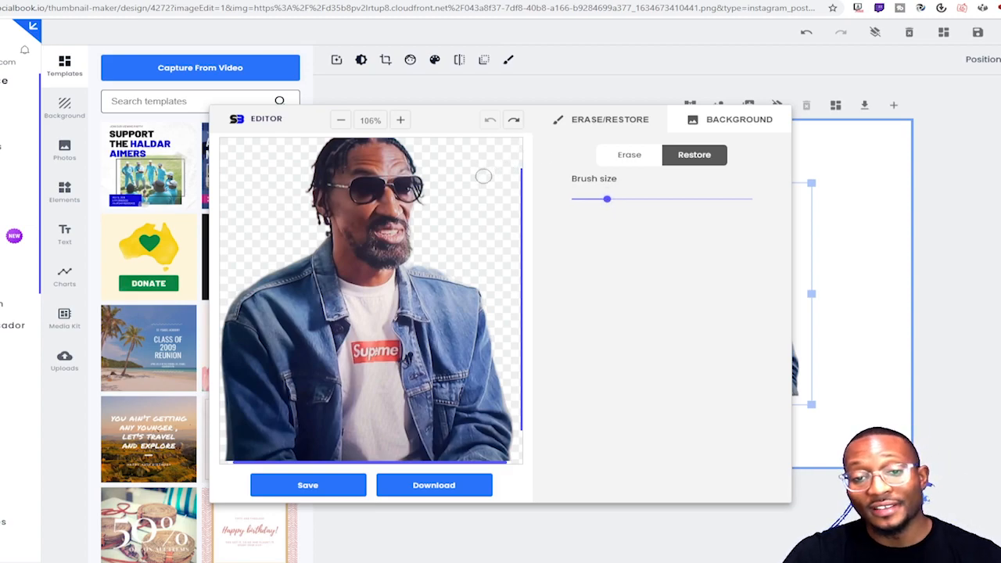
{"action": "mouse_move", "coordinate": [438, 240]}
{"action": "left_mouse_down"}
{"action": "mouse_move", "coordinate": [484, 249]}
{"action": "mouse_move", "coordinate": [493, 217]}
{"action": "mouse_move", "coordinate": [506, 253]}
{"action": "mouse_move", "coordinate": [474, 205]}
{"action": "mouse_move", "coordinate": [482, 235]}
{"action": "mouse_move", "coordinate": [494, 197]}
{"action": "mouse_move", "coordinate": [518, 219]}
{"action": "left_mouse_up"}
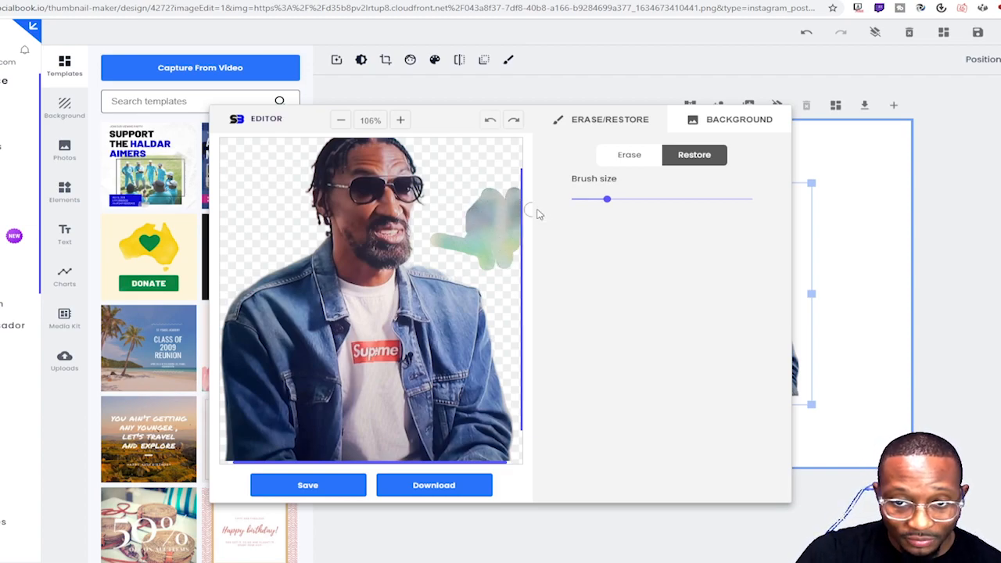
Try restoring more background with the brush at maximum size, and undo both restore strokes.
{"action": "left_click_drag", "start_coordinate": [607, 199], "coordinate": [752, 198]}
{"action": "mouse_move", "coordinate": [512, 220]}
{"action": "left_mouse_down"}
{"action": "mouse_move", "coordinate": [501, 176]}
{"action": "mouse_move", "coordinate": [477, 168]}
{"action": "mouse_move", "coordinate": [481, 215]}
{"action": "mouse_move", "coordinate": [509, 252]}
{"action": "left_mouse_up"}
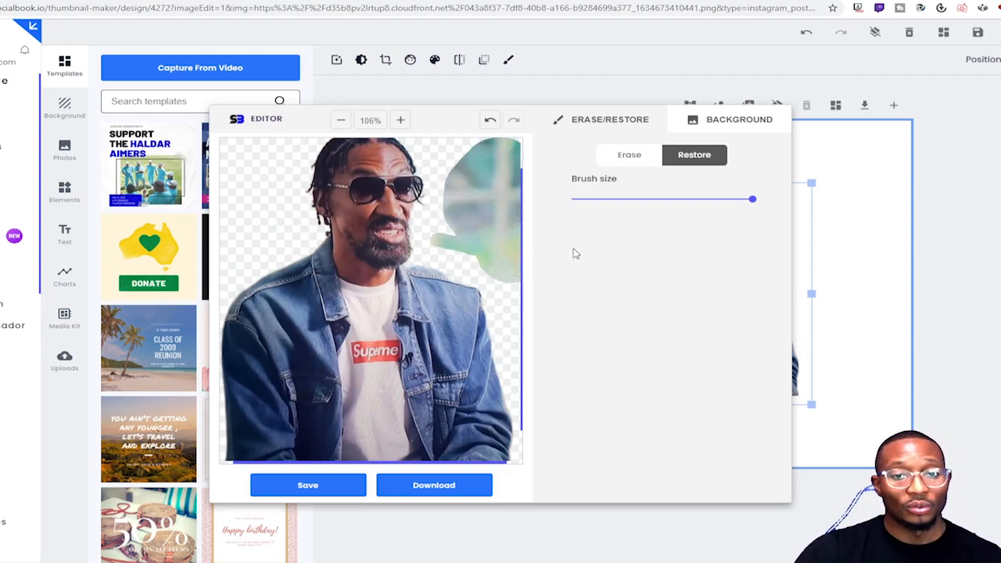
{"action": "left_click", "coordinate": [491, 119]}
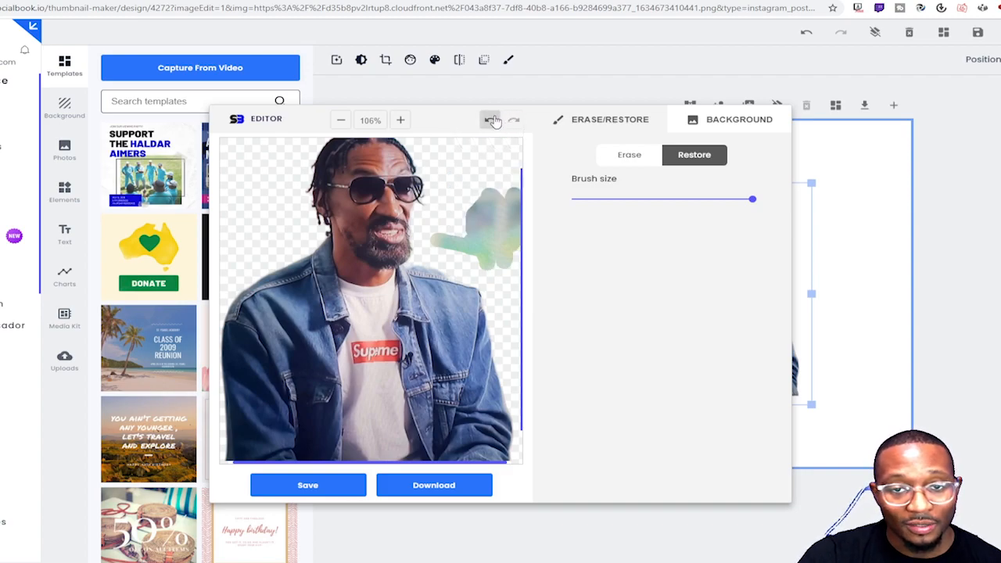
{"action": "left_click", "coordinate": [491, 119]}
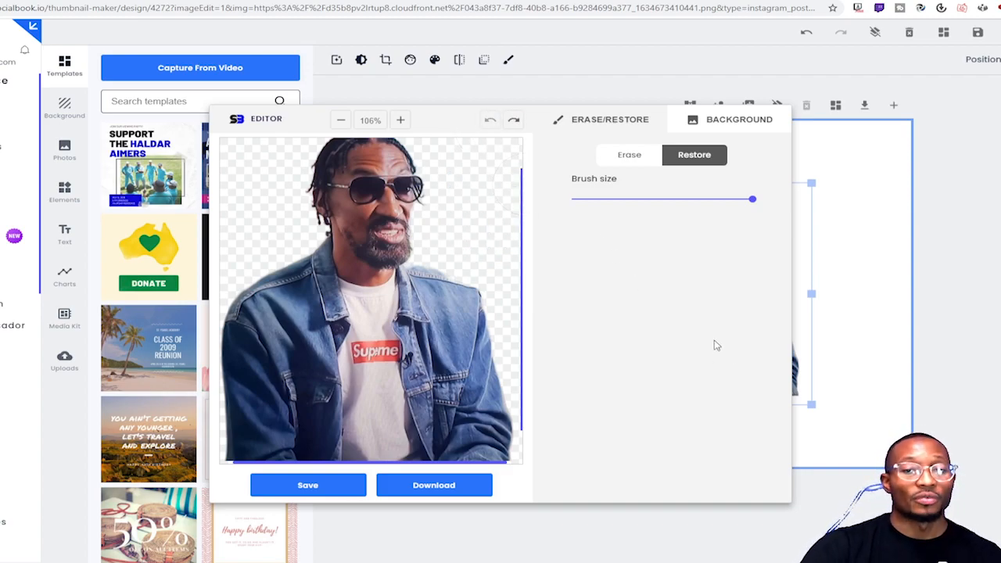
Erase a wide swath through one side of the man's face down to the collar, and move the editor window off the canvas image.
{"action": "left_click", "coordinate": [629, 156]}
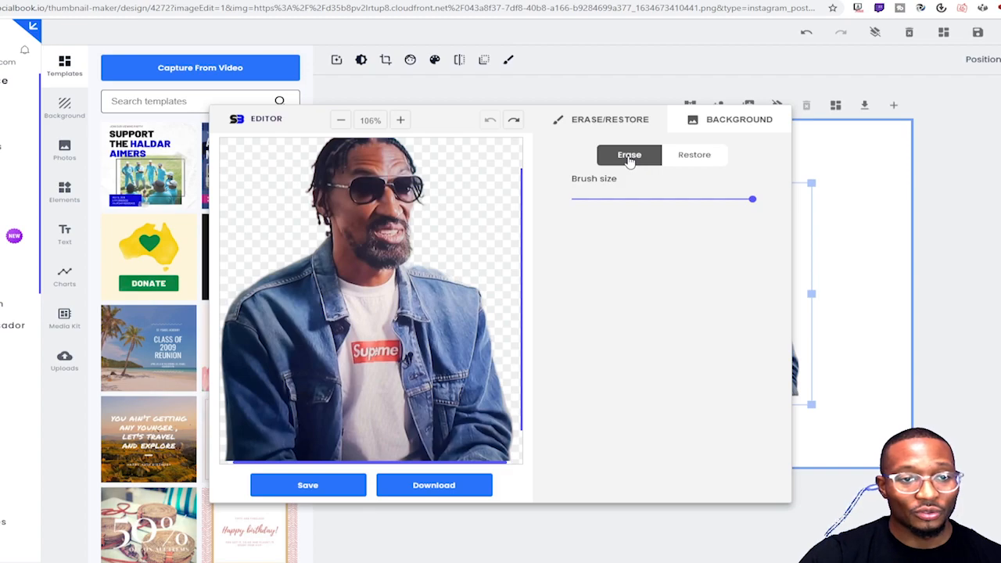
{"action": "left_click_drag", "start_coordinate": [442, 119], "coordinate": [288, 199]}
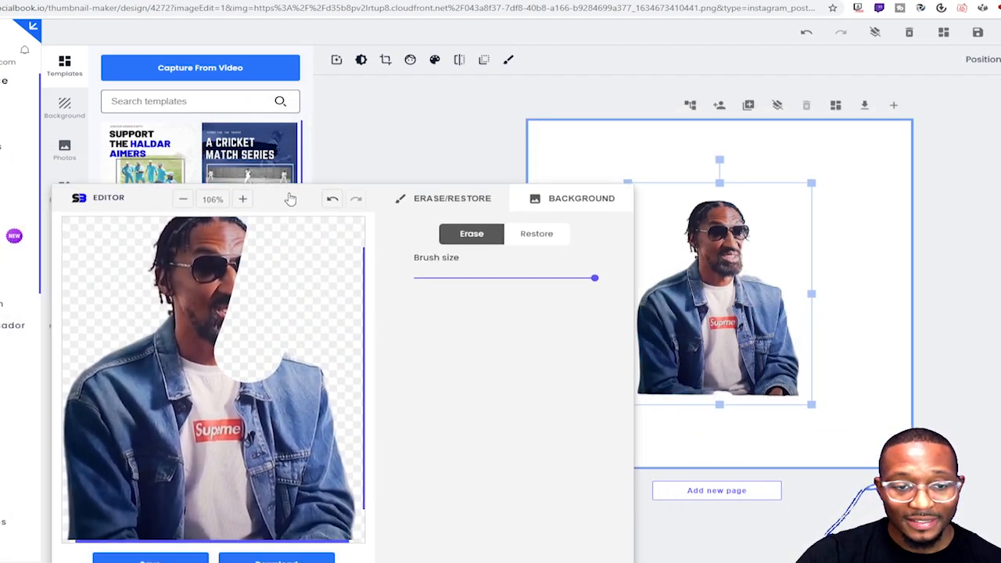
Undo the wide erase stroke through the man's face, and move the editor window clear of the canvas and template list.
{"action": "left_click", "coordinate": [332, 199]}
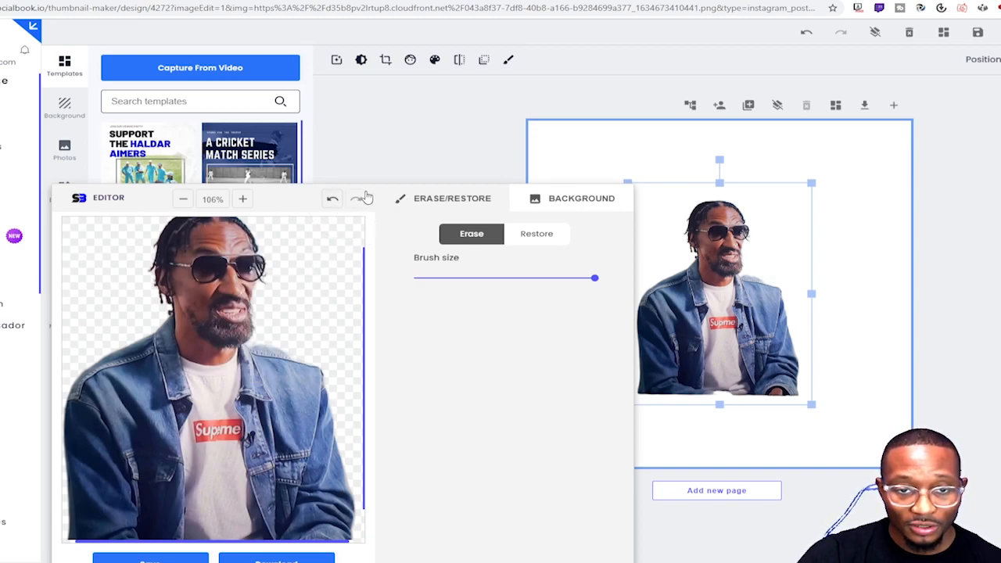
{"action": "left_click_drag", "start_coordinate": [373, 197], "coordinate": [385, 380]}
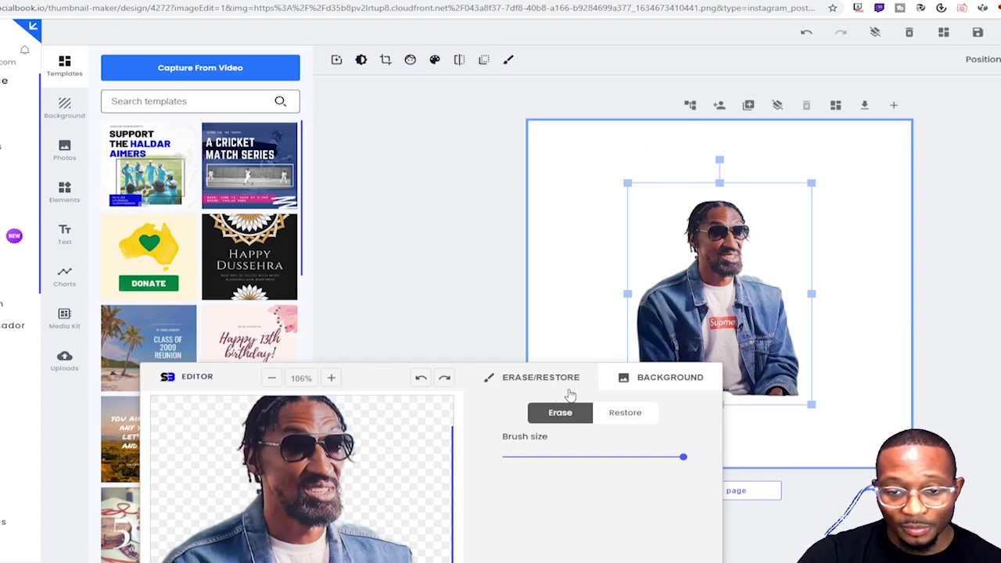
{"action": "left_click_drag", "start_coordinate": [368, 379], "coordinate": [395, 547]}
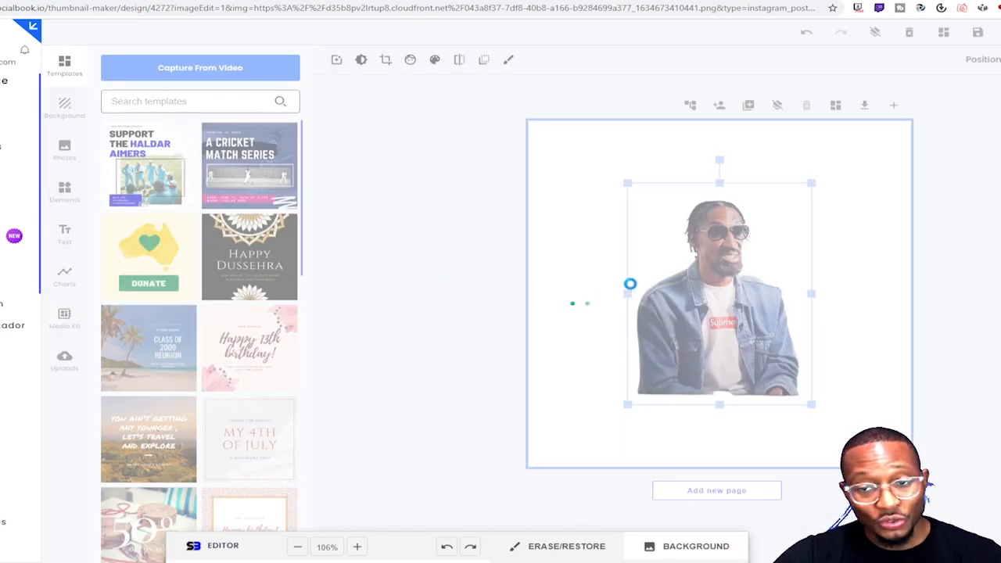
Apply the "Support the Haldar Aimers" template and move the man's cutout to the right side of the design.
{"action": "left_click_drag", "start_coordinate": [731, 305], "coordinate": [861, 321]}
Try deleting the template's headline and paper texture background, and undo both deletions.
{"action": "left_click", "coordinate": [658, 162]}
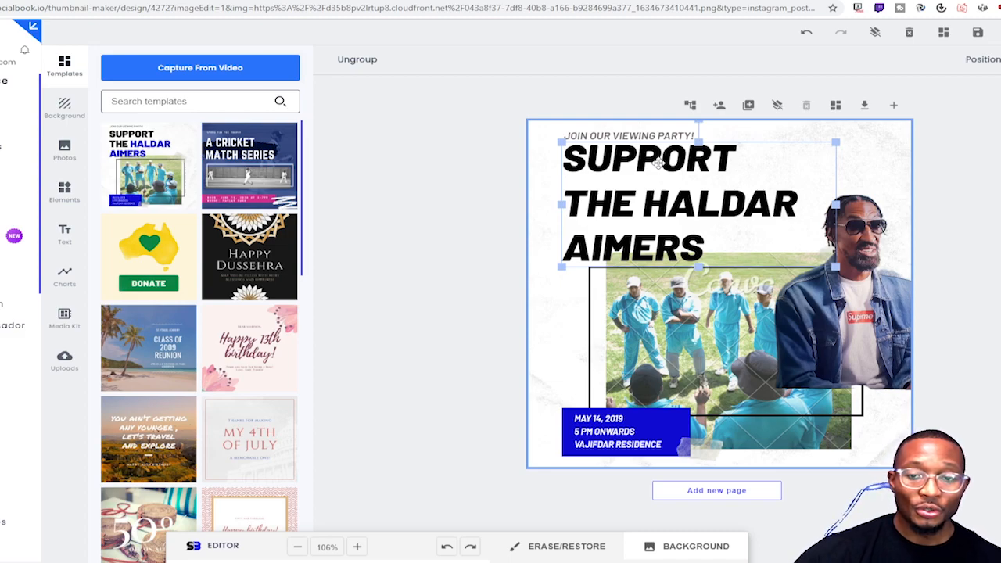
{"action": "key", "text": "Delete"}
{"action": "left_click", "coordinate": [669, 182]}
{"action": "key", "text": "Delete"}
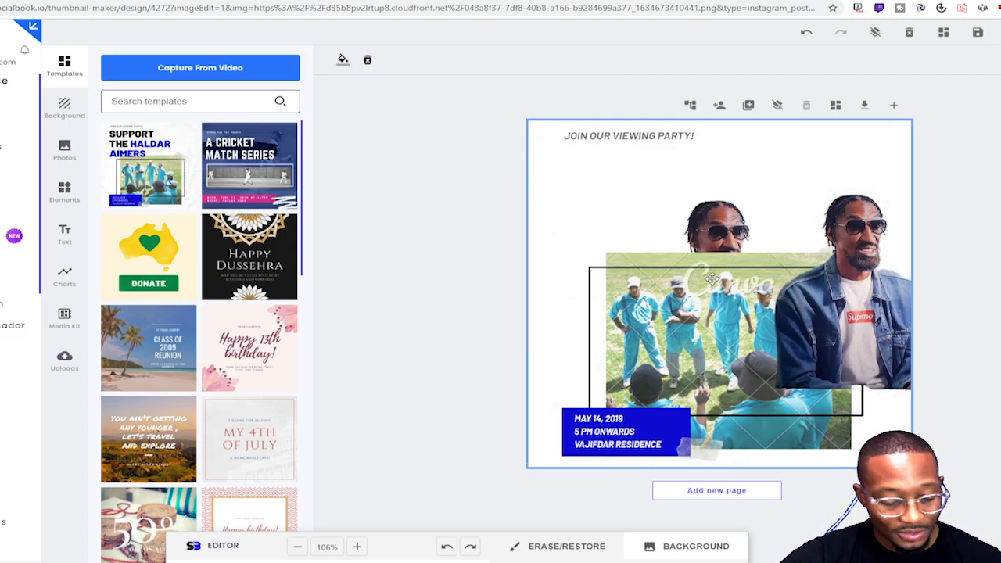
{"action": "key", "text": "ctrl+z"}
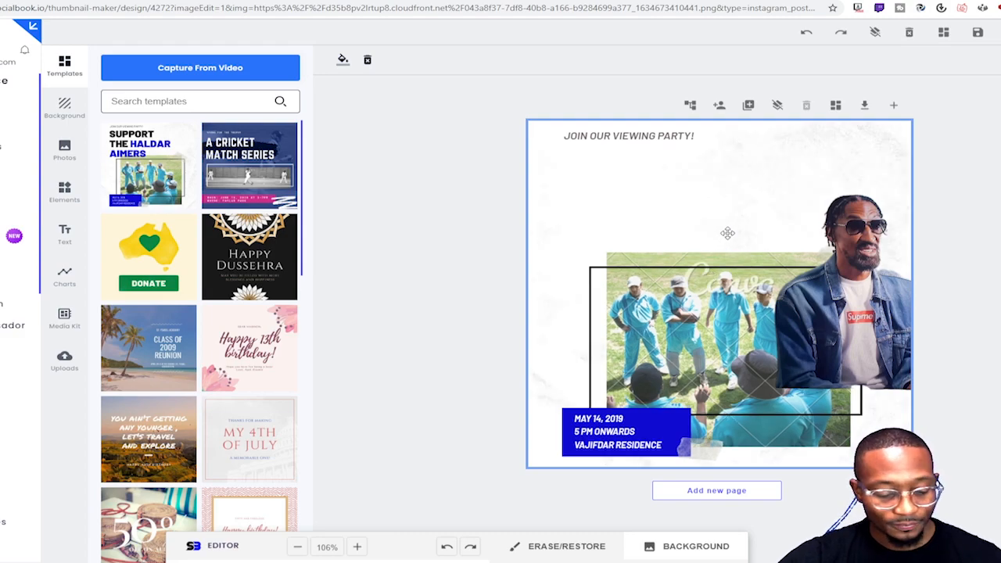
{"action": "key", "text": "ctrl+z"}
Delete the template's black frame, paper texture and team photo, along with the duplicate cutout behind them.
{"action": "left_click", "coordinate": [677, 311]}
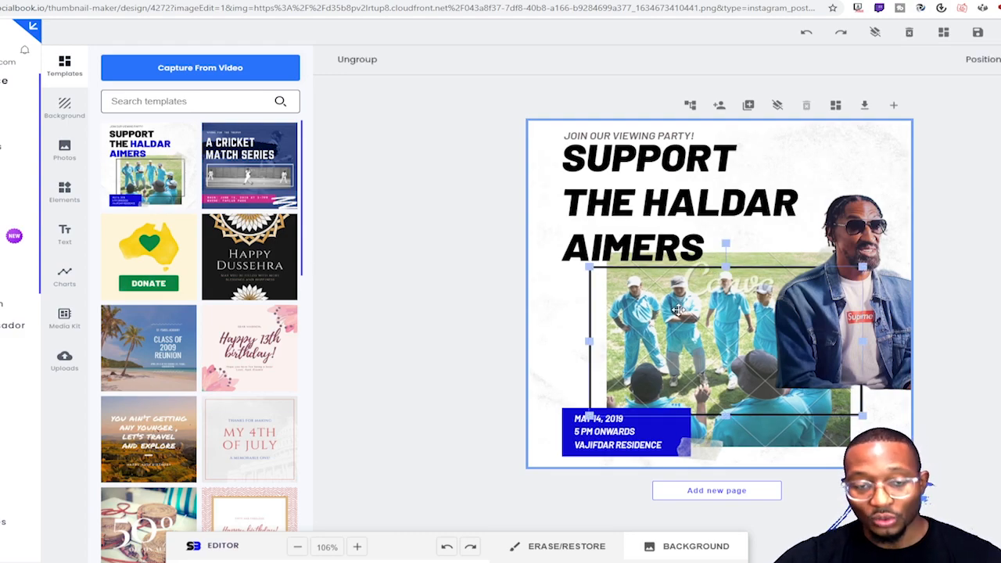
{"action": "key", "text": "Delete"}
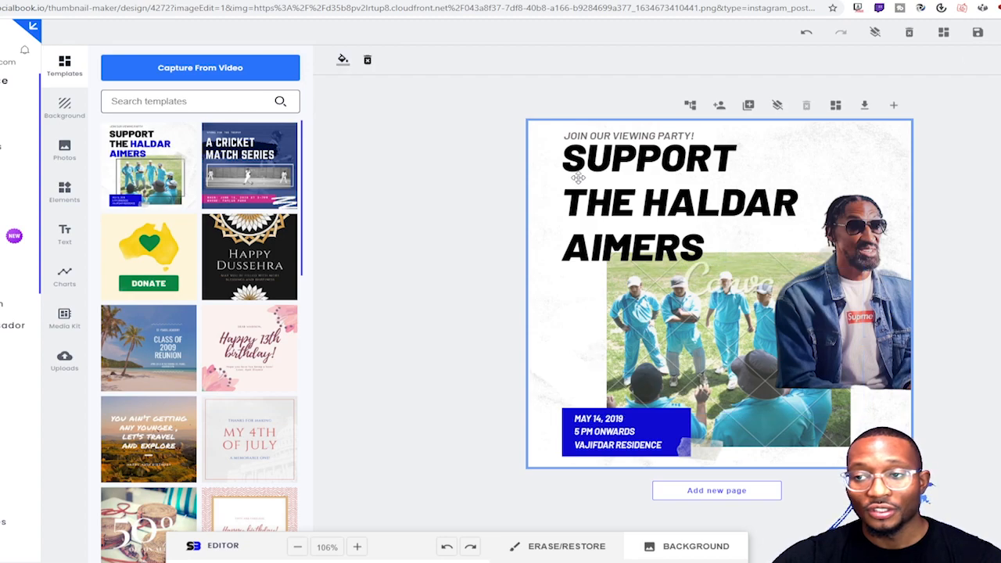
{"action": "left_click_drag", "start_coordinate": [563, 145], "coordinate": [608, 232]}
{"action": "key", "text": "Delete"}
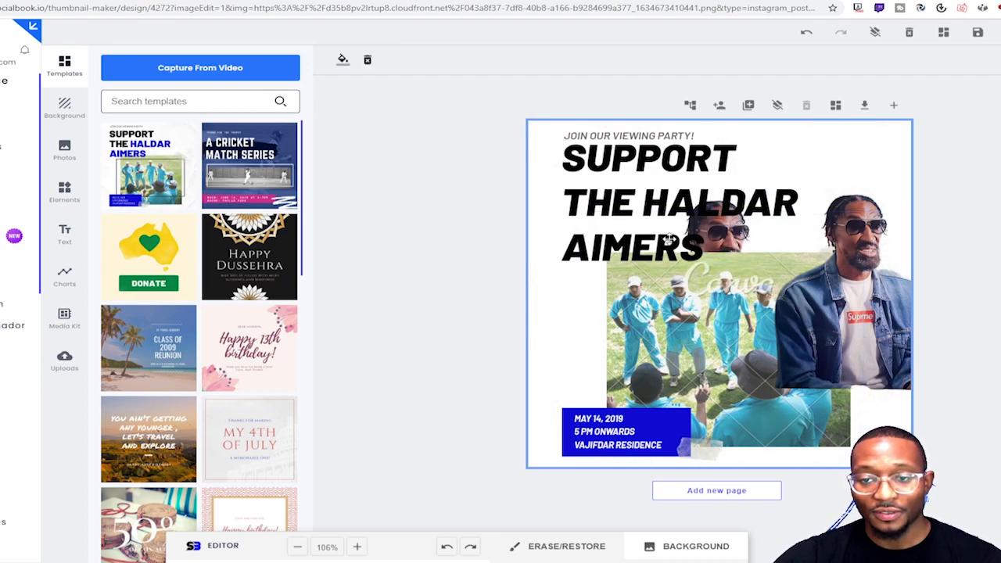
{"action": "left_click", "coordinate": [696, 272]}
{"action": "key", "text": "Delete"}
{"action": "left_click", "coordinate": [694, 272]}
{"action": "key", "text": "Delete"}
Delete the template's remaining text: the headline, the "JOIN OUR VIEWING PARTY!" line and the blue date box.
{"action": "left_click", "coordinate": [658, 216]}
{"action": "key", "text": "Delete"}
{"action": "left_click", "coordinate": [628, 137]}
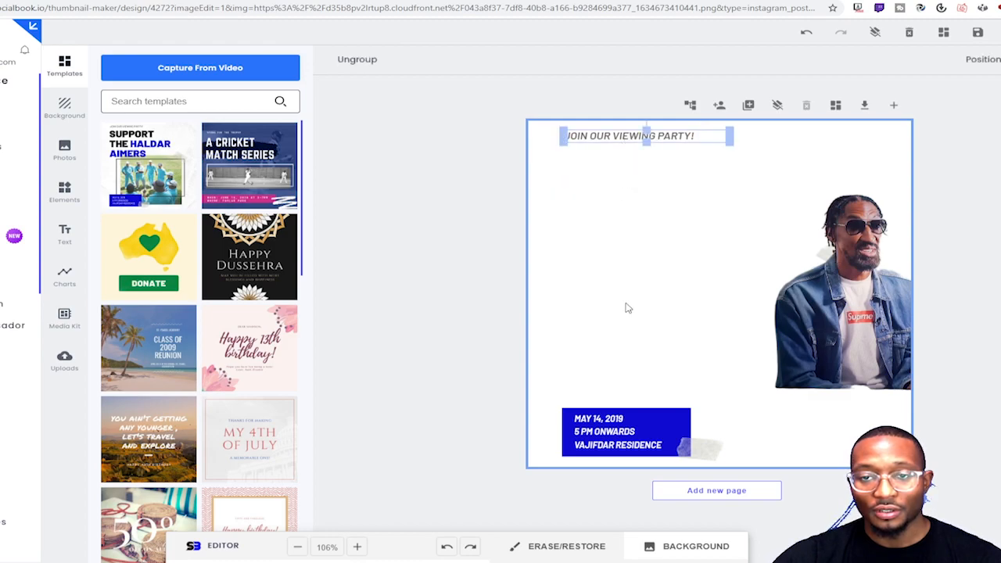
{"action": "key", "text": "Delete"}
{"action": "left_click", "coordinate": [643, 420]}
{"action": "key", "text": "Delete"}
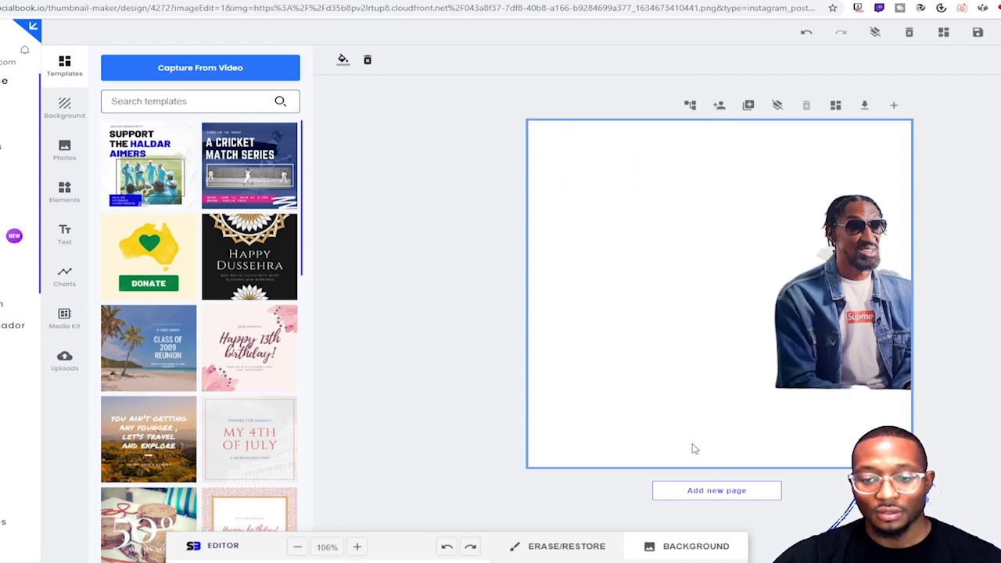
Move the man's cutout back to the middle of the canvas and delete the leftover piece of tape.
{"action": "left_click_drag", "start_coordinate": [821, 289], "coordinate": [781, 284]}
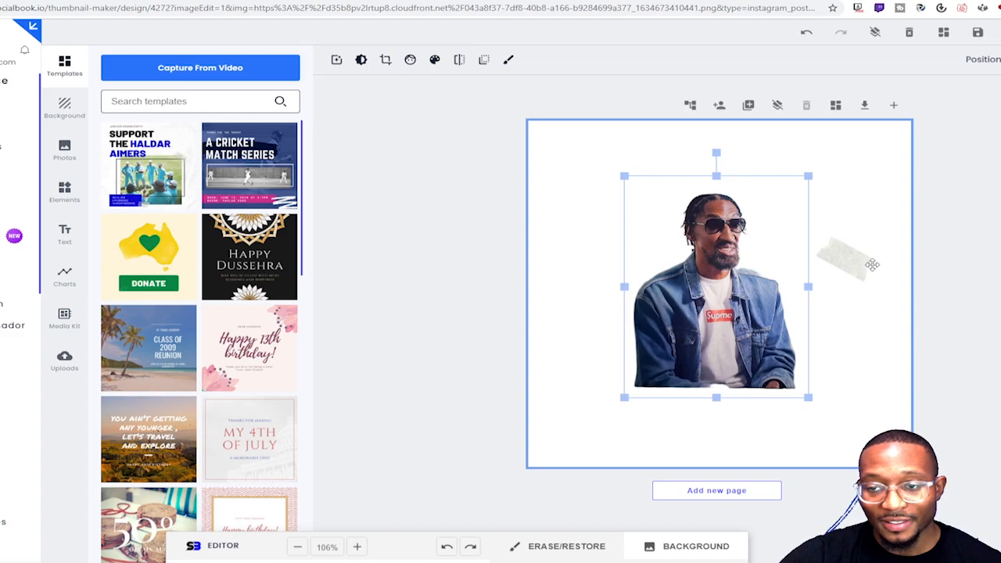
{"action": "left_click", "coordinate": [872, 264]}
{"action": "key", "text": "Delete"}
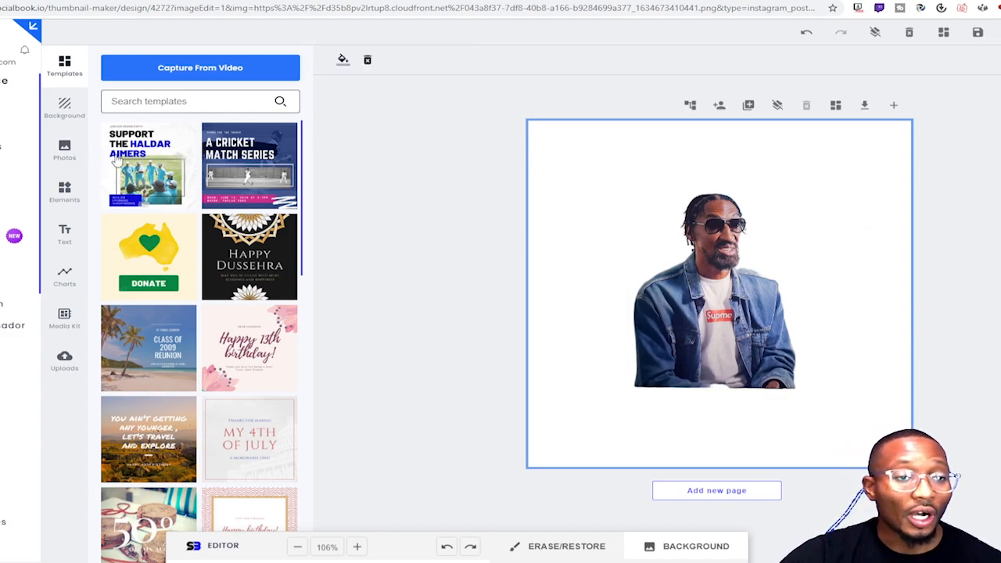
Set the city waterfront with the Ferris wheel as background, and move the man's cutout down to the canvas's bottom edge.
{"action": "left_click", "coordinate": [66, 110]}
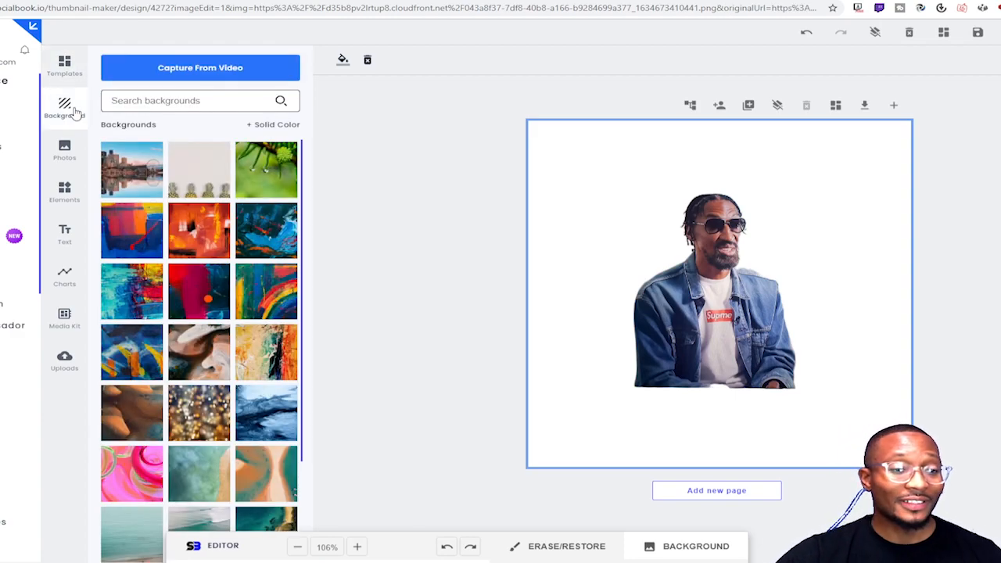
{"action": "left_click", "coordinate": [134, 185]}
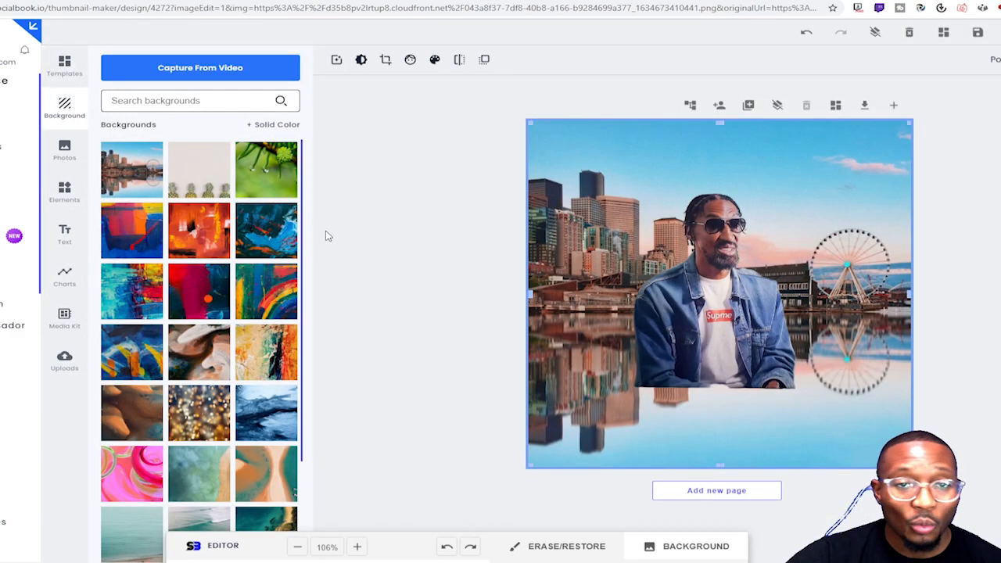
{"action": "left_click_drag", "start_coordinate": [695, 363], "coordinate": [680, 443]}
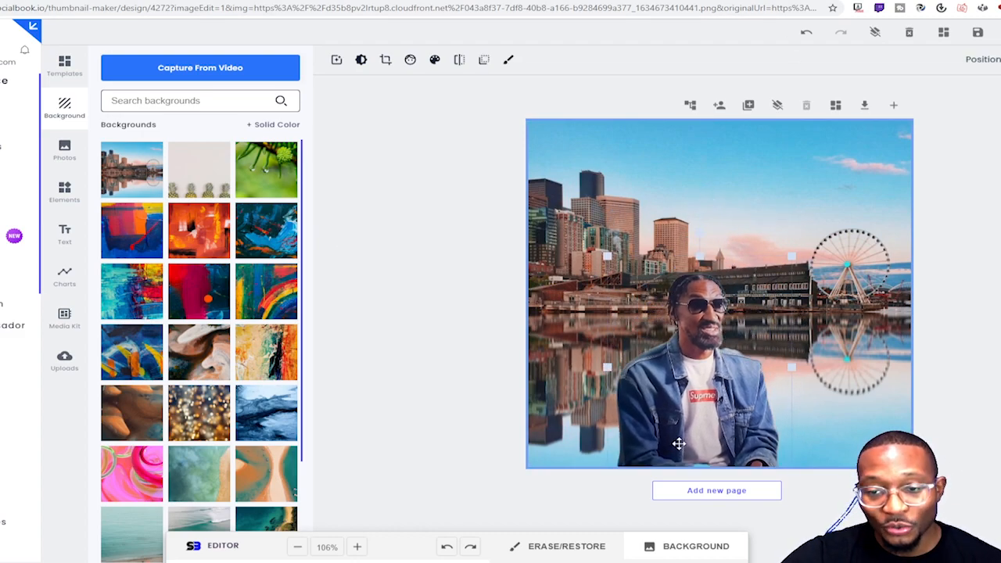
Undo the cutout's move and delete the city waterfront background.
{"action": "left_click", "coordinate": [808, 32]}
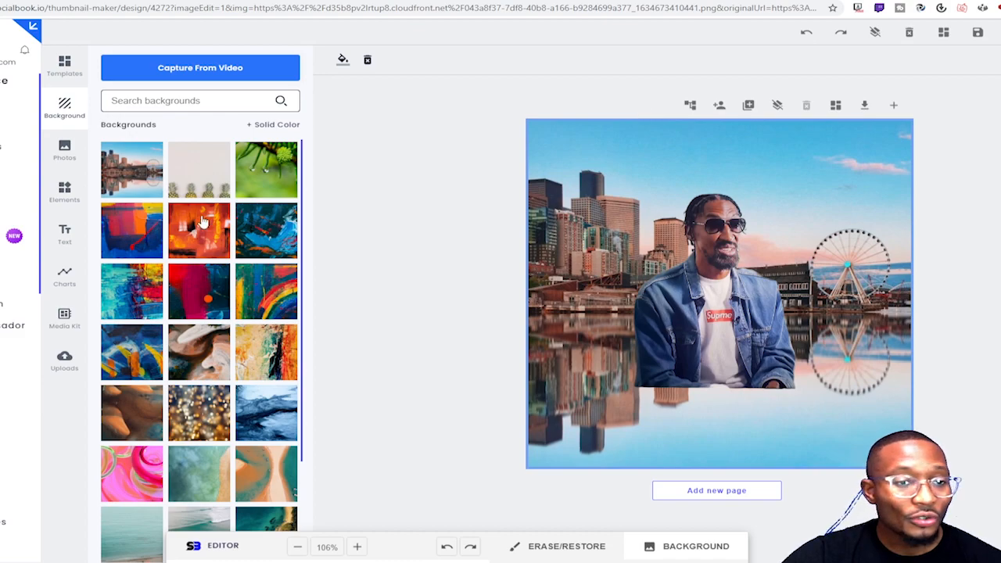
{"action": "left_click", "coordinate": [584, 186]}
{"action": "key", "text": "Delete"}
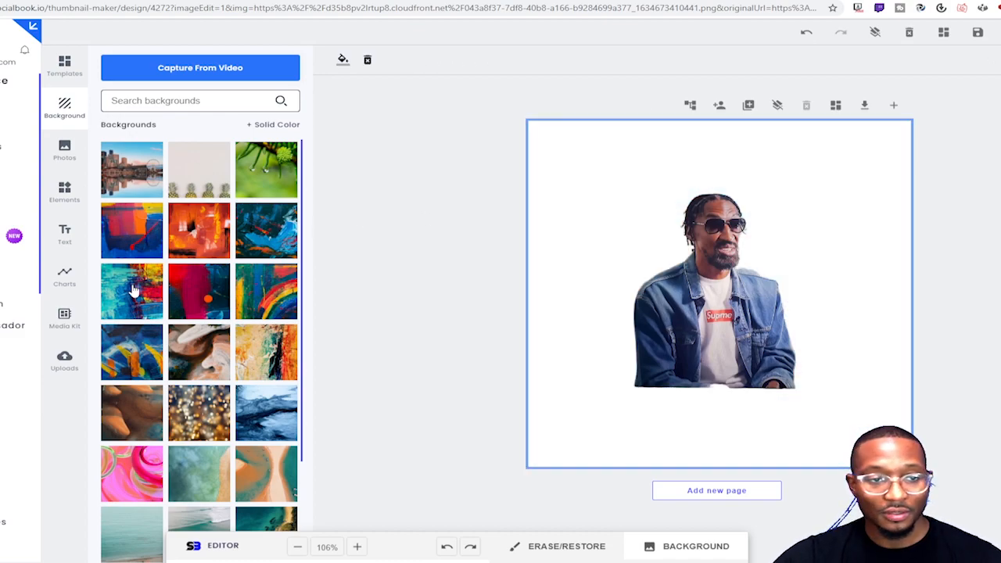
Browse the icon and shape categories in the elements library, from the basic shapes down to Social Media.
{"action": "left_click", "coordinate": [69, 208]}
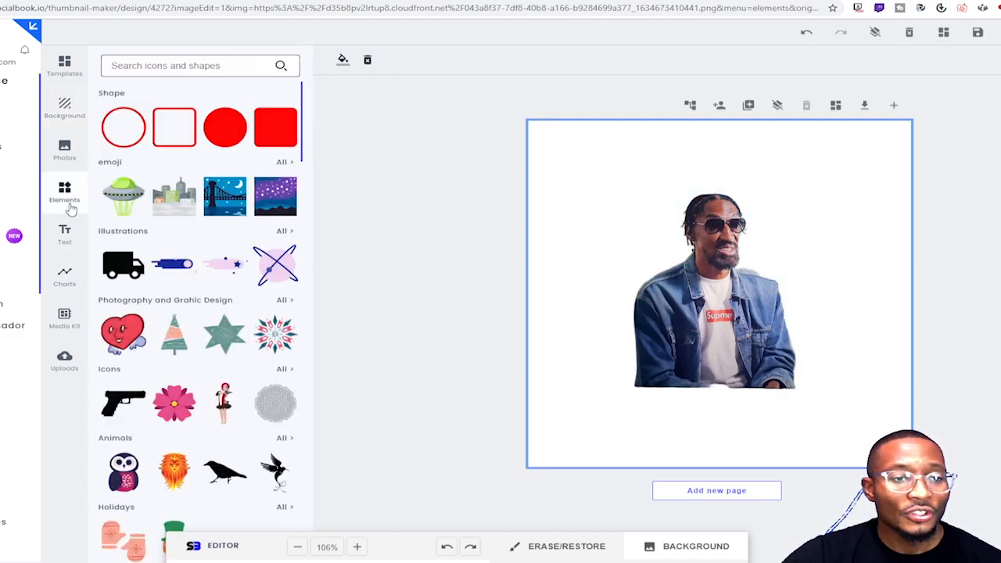
{"action": "left_click", "coordinate": [182, 63]}
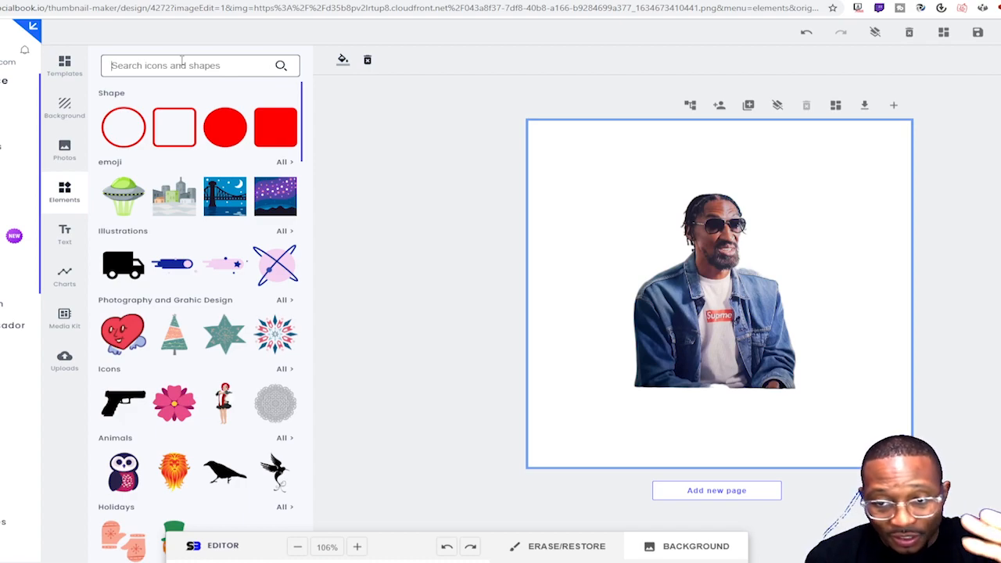
{"action": "left_click", "coordinate": [182, 65]}
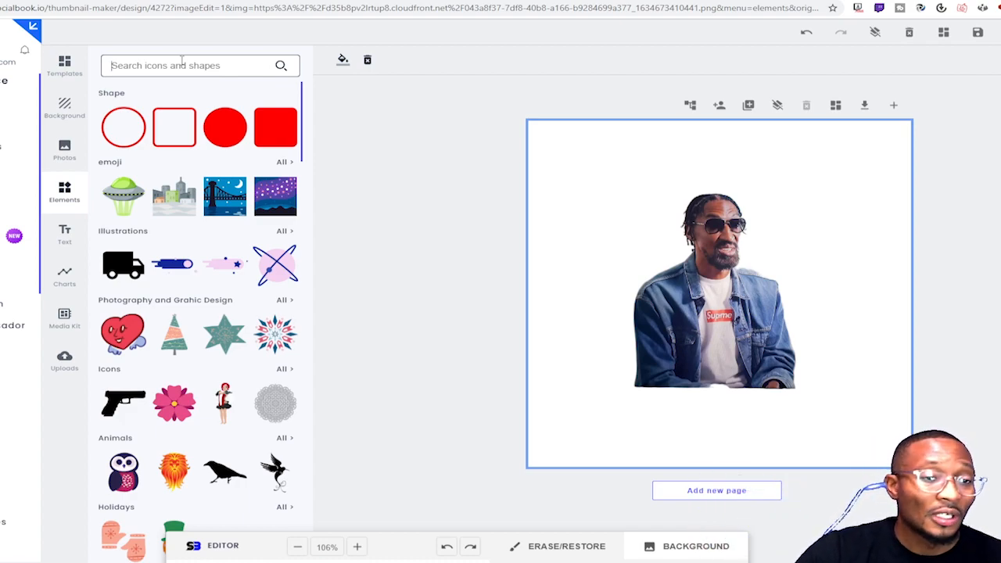
{"action": "scroll", "coordinate": [235, 380], "scroll_direction": "down", "scroll_amount": 3}
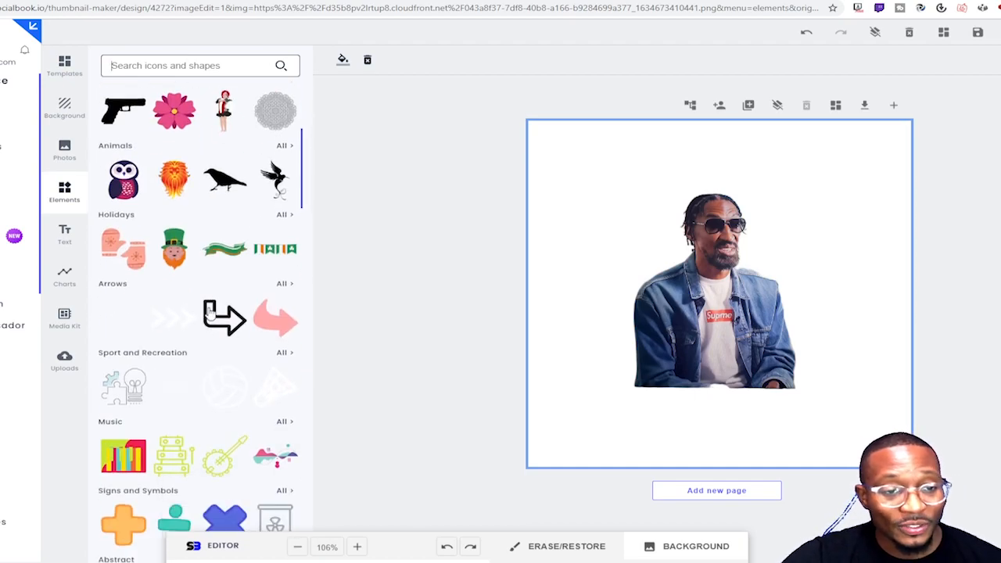
{"action": "scroll", "coordinate": [203, 309], "scroll_direction": "down", "scroll_amount": 2}
{"action": "scroll", "coordinate": [204, 309], "scroll_direction": "down", "scroll_amount": 5}
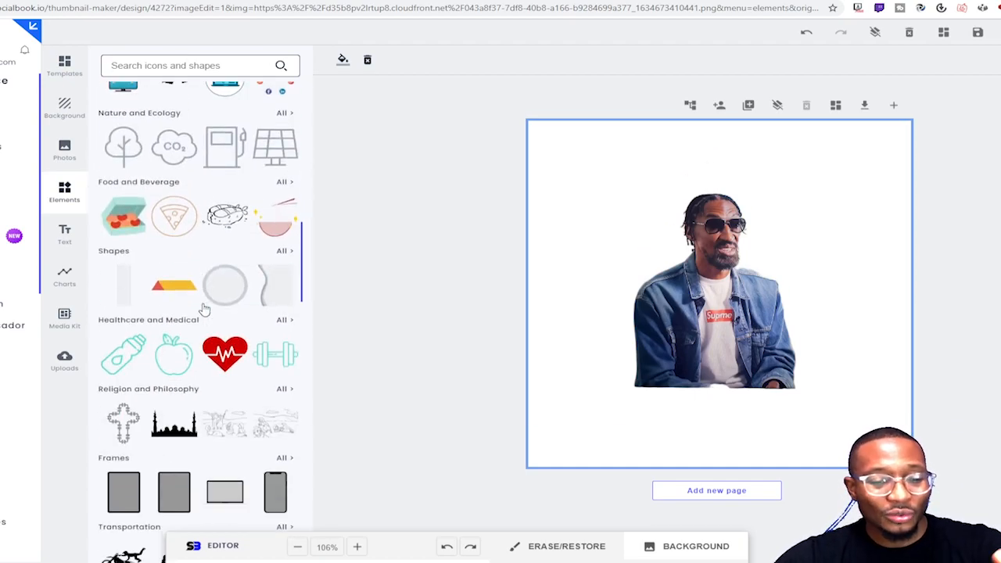
{"action": "scroll", "coordinate": [203, 309], "scroll_direction": "down", "scroll_amount": 6}
{"action": "scroll", "coordinate": [203, 309], "scroll_direction": "down", "scroll_amount": 4}
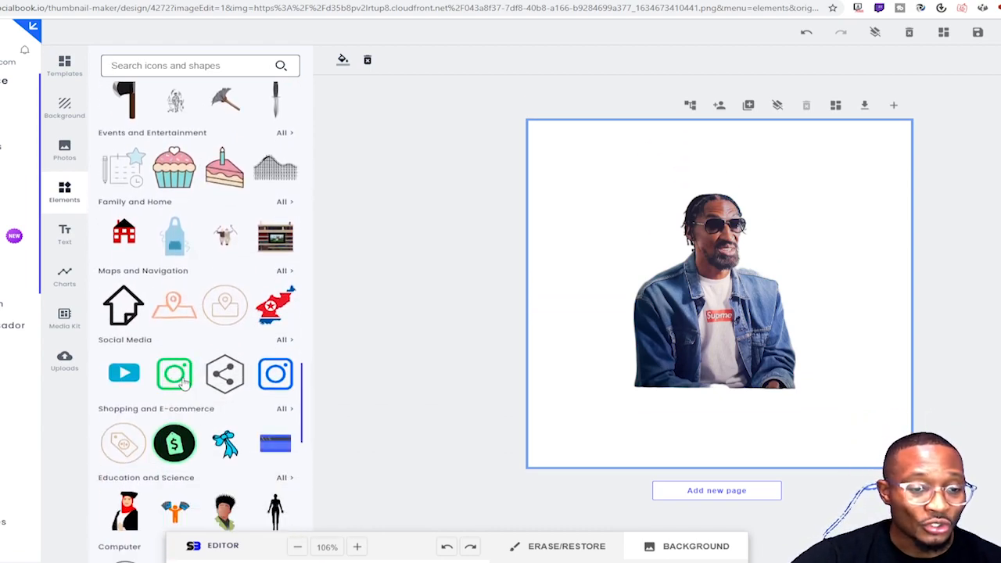
Try adding the green Instagram icon beside the man's cutout, and delete it from the canvas.
{"action": "left_click", "coordinate": [180, 380]}
{"action": "left_click_drag", "start_coordinate": [686, 252], "coordinate": [642, 258]}
{"action": "key", "text": "Delete"}
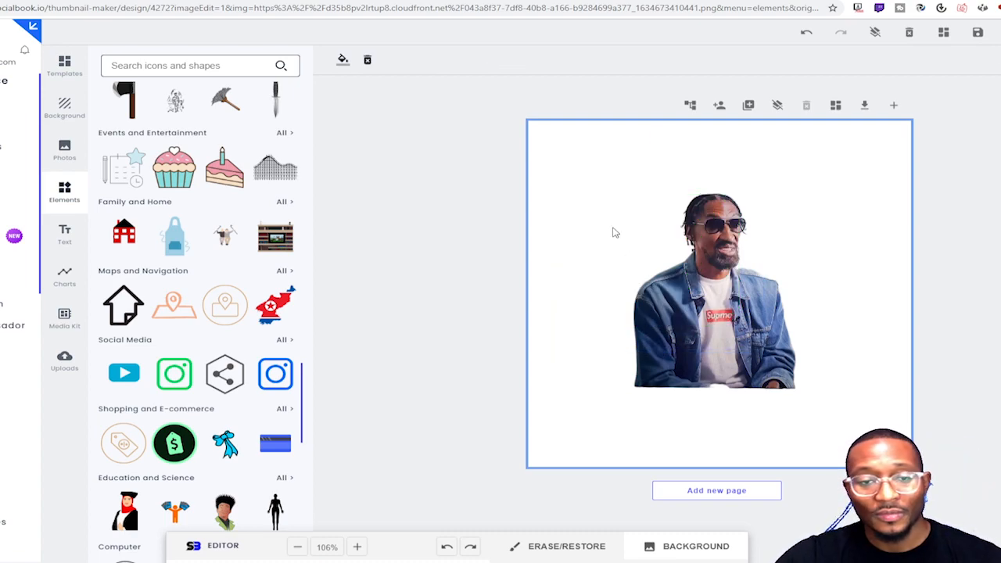
Look at the available text styles and the uploads section.
{"action": "left_click", "coordinate": [69, 233]}
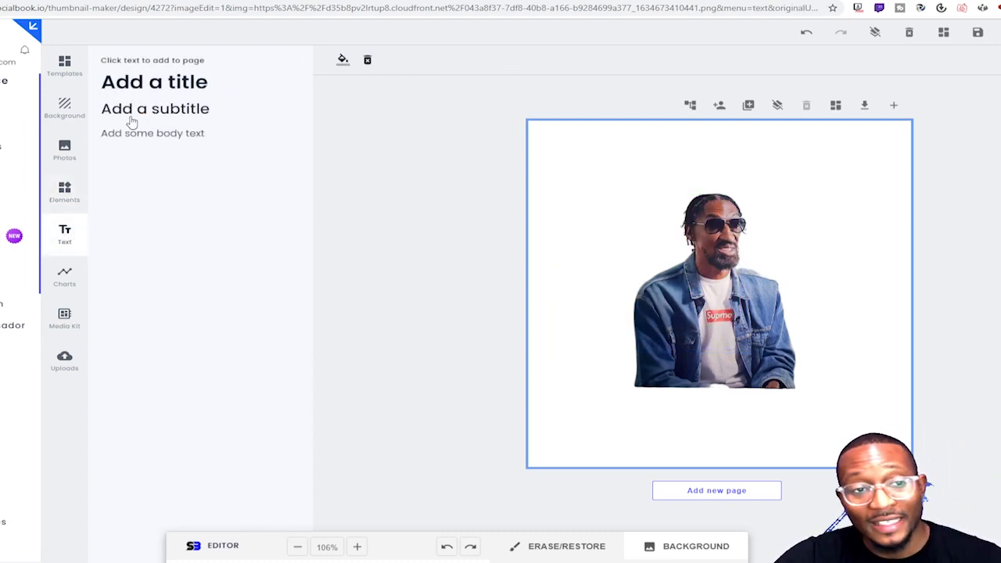
{"action": "left_click", "coordinate": [65, 360]}
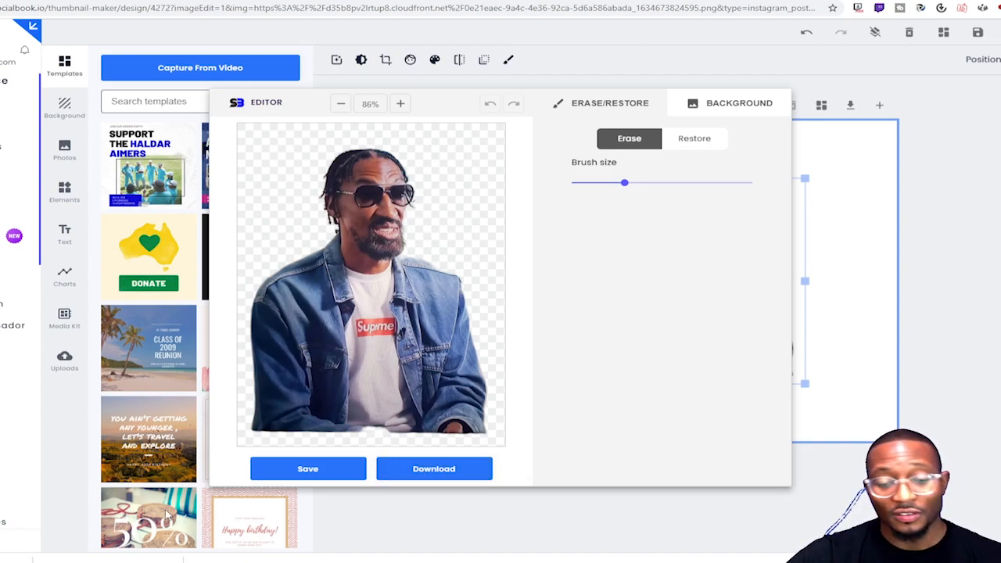
Save the background-free cutout from the erase/restore editor into the design.
{"action": "left_click", "coordinate": [339, 473]}
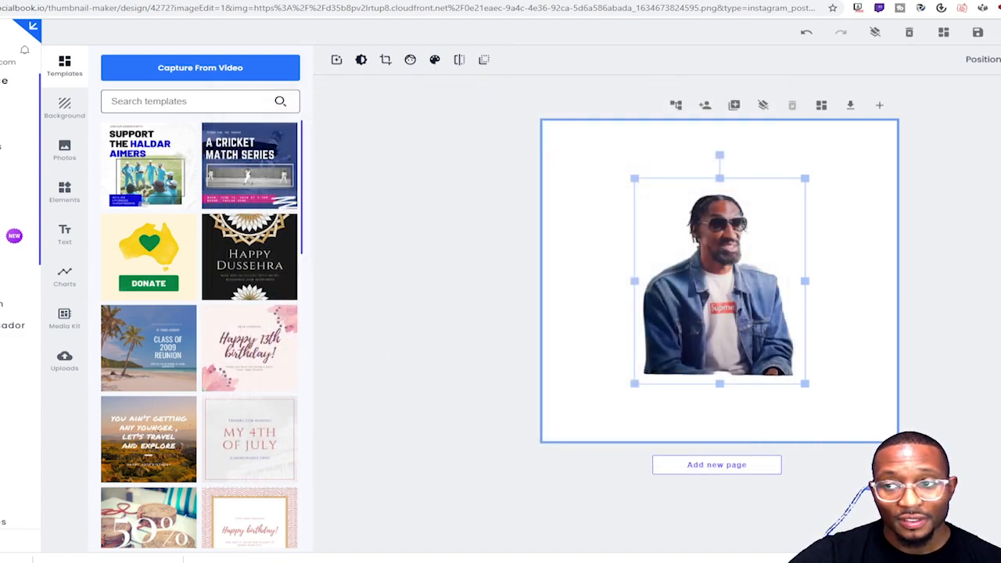